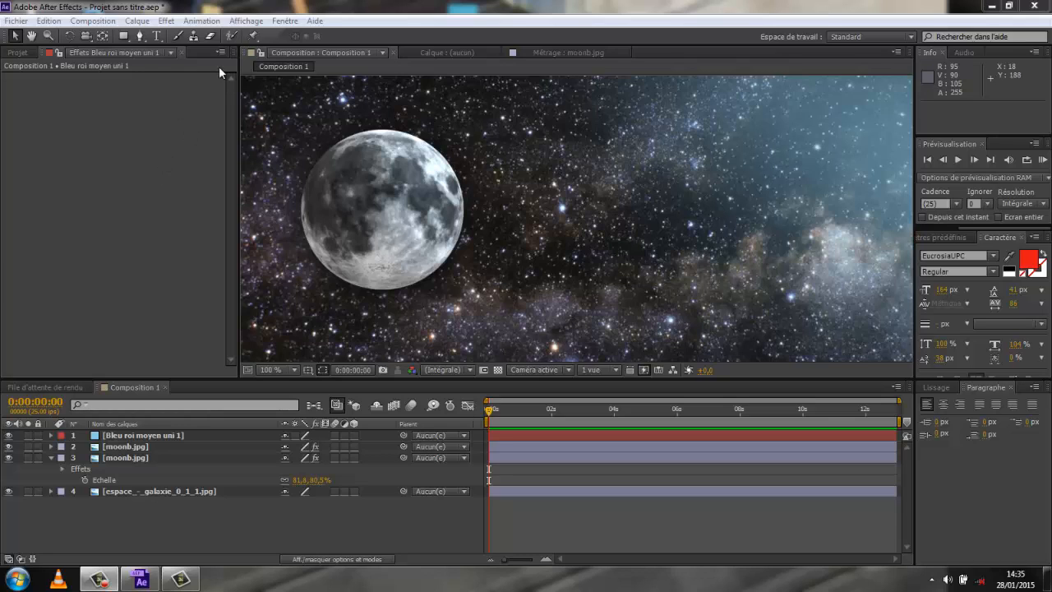
Step: Create a new 1050 x 576 composition at 25 frames per second lasting 13 seconds, keeping the proposed settings
{"action": "left_click", "coordinate": [98, 23]}
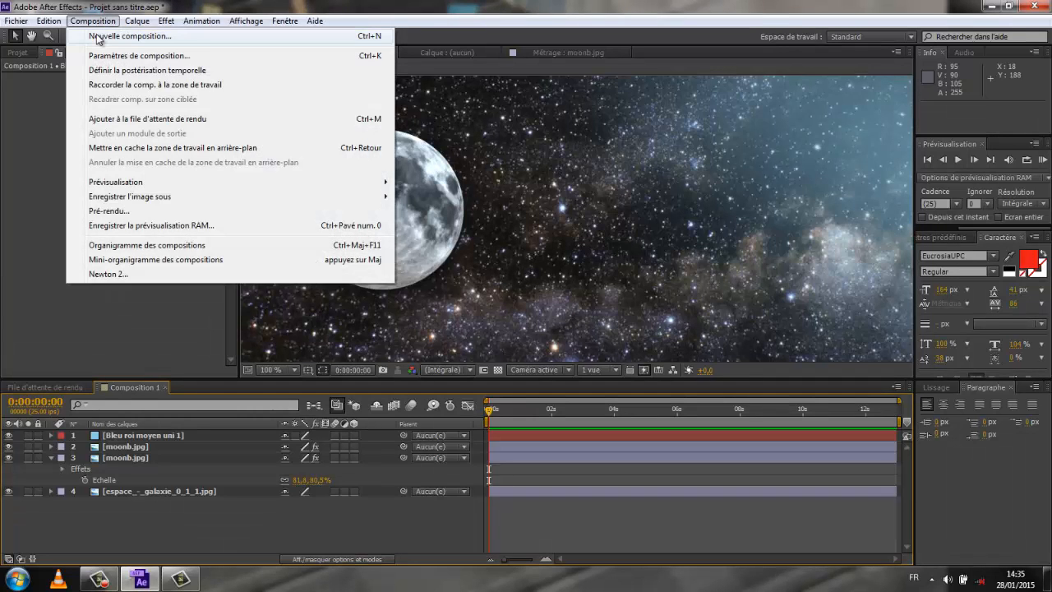
{"action": "left_click", "coordinate": [97, 36]}
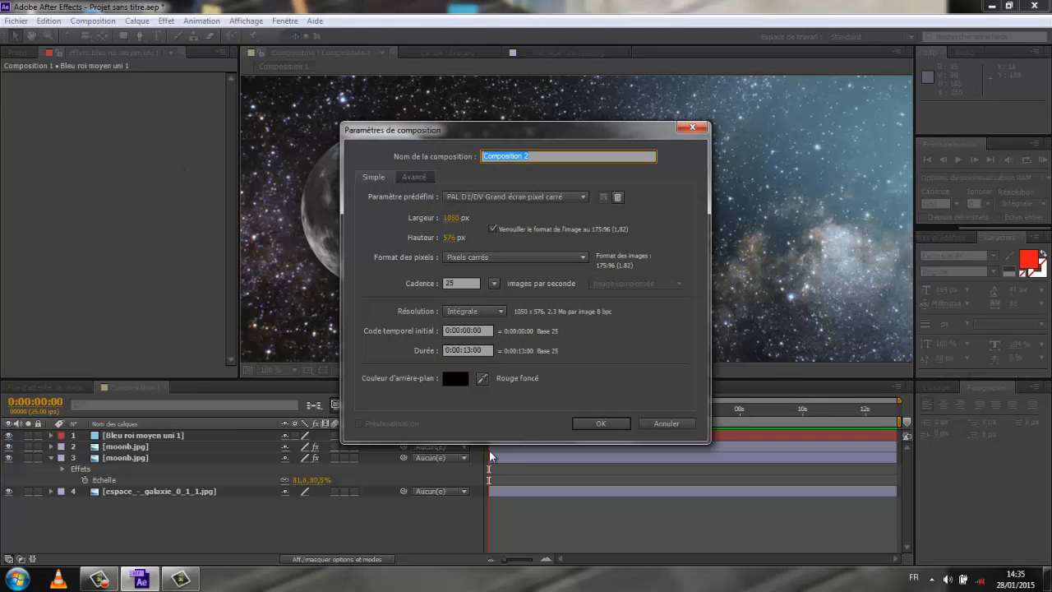
{"action": "left_click", "coordinate": [599, 423]}
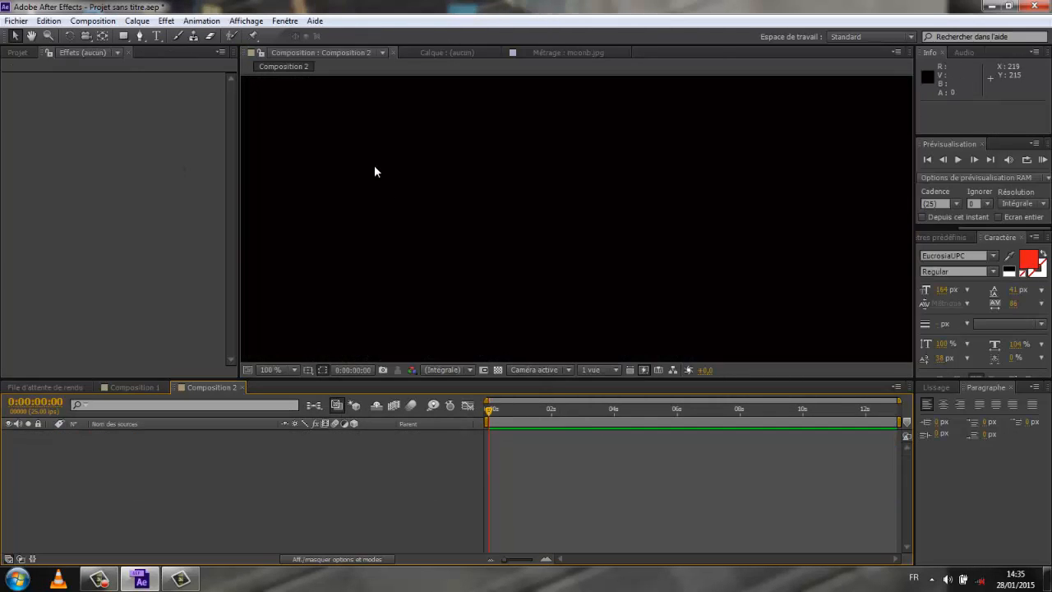
Step: Add espace_-_galaxie_0_1_1.jpg to the new composition as background and place moonb.jpg as a layer above it
{"action": "left_click", "coordinate": [24, 52]}
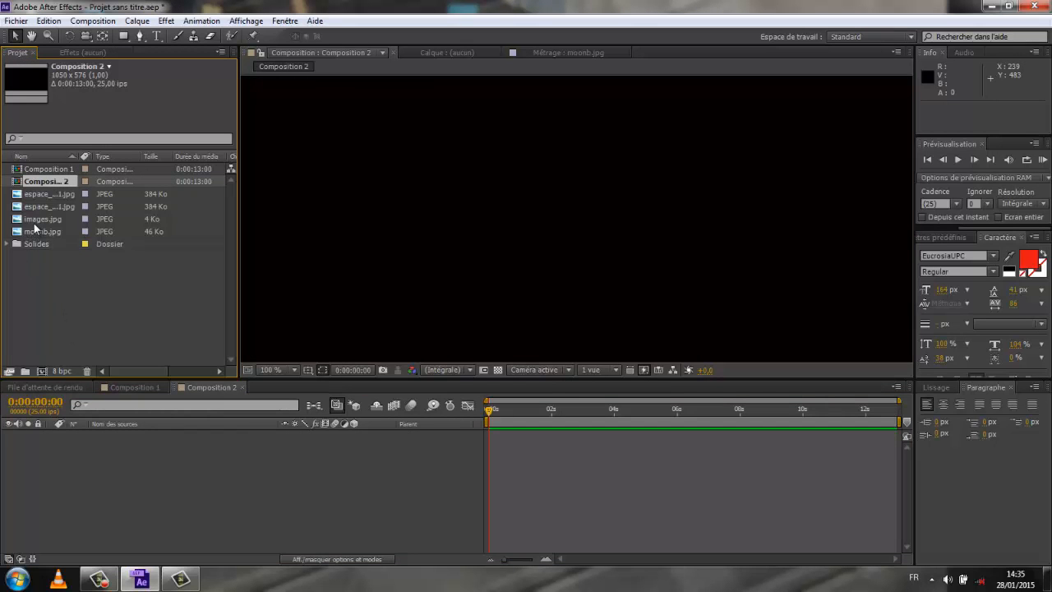
{"action": "left_click_drag", "start_coordinate": [35, 196], "coordinate": [130, 473]}
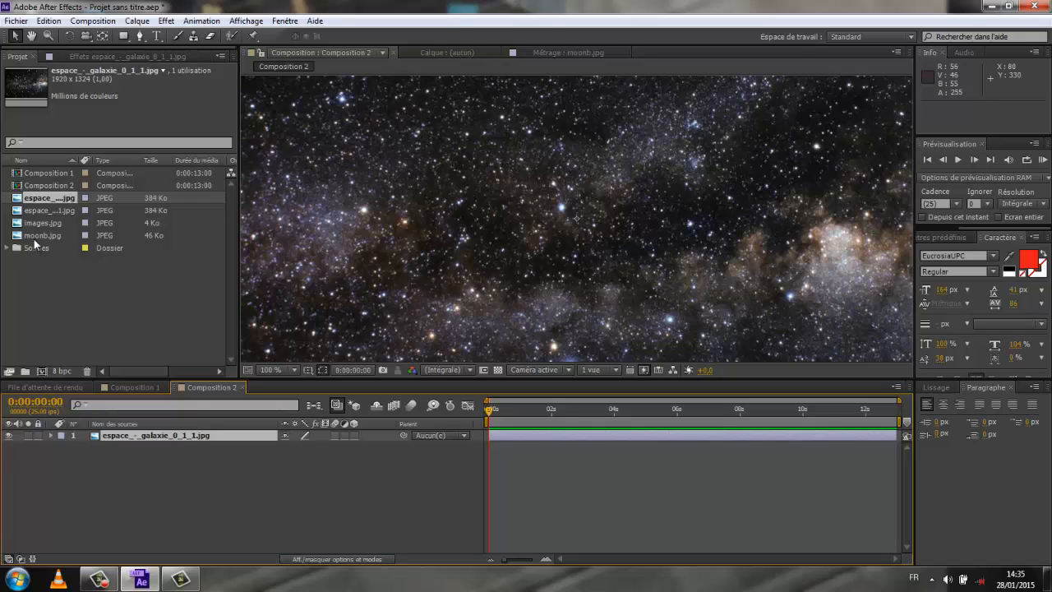
{"action": "left_click_drag", "start_coordinate": [34, 236], "coordinate": [129, 435]}
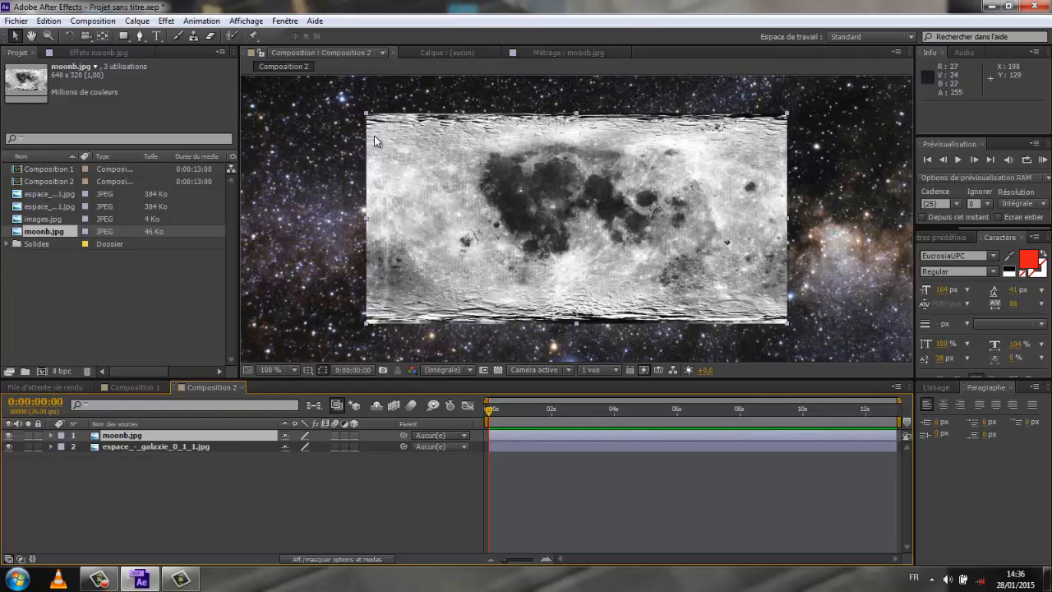
Step: Apply the CC Sphere perspective effect to the moonb.jpg layer
{"action": "left_click", "coordinate": [167, 21]}
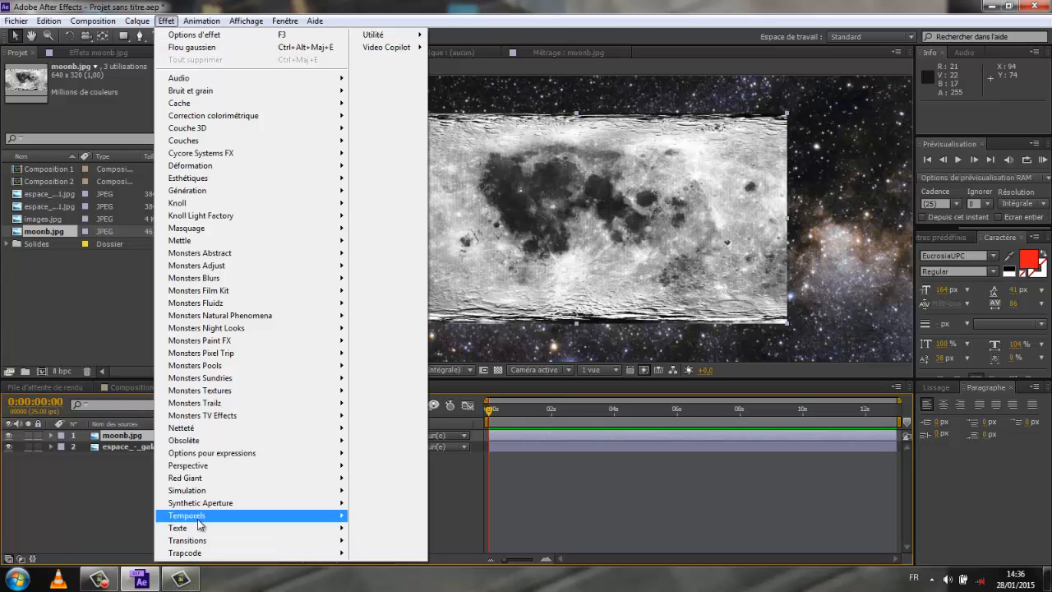
{"action": "mouse_move", "coordinate": [205, 467]}
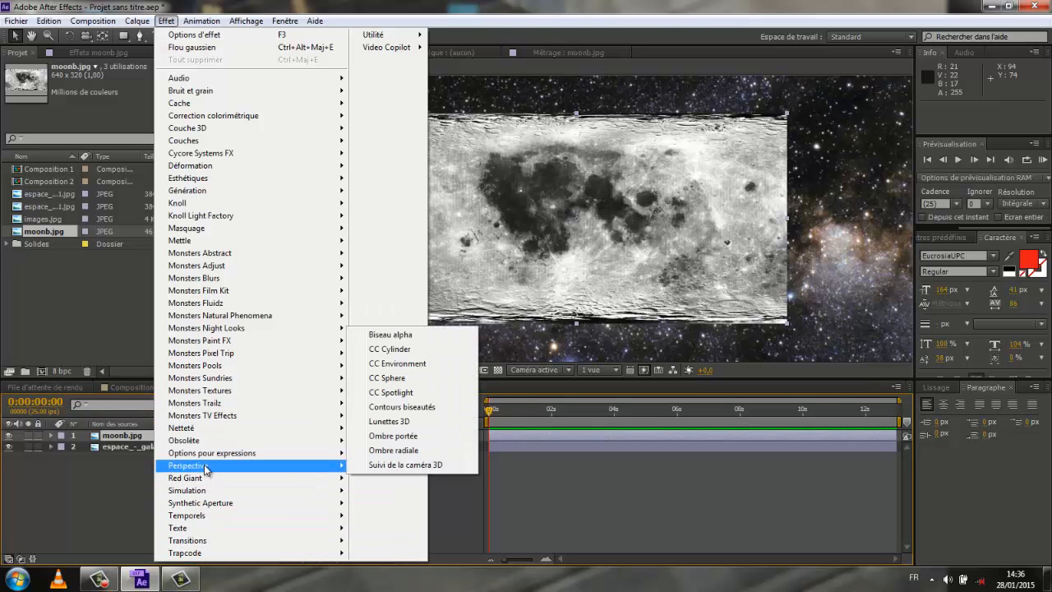
{"action": "left_click", "coordinate": [391, 383]}
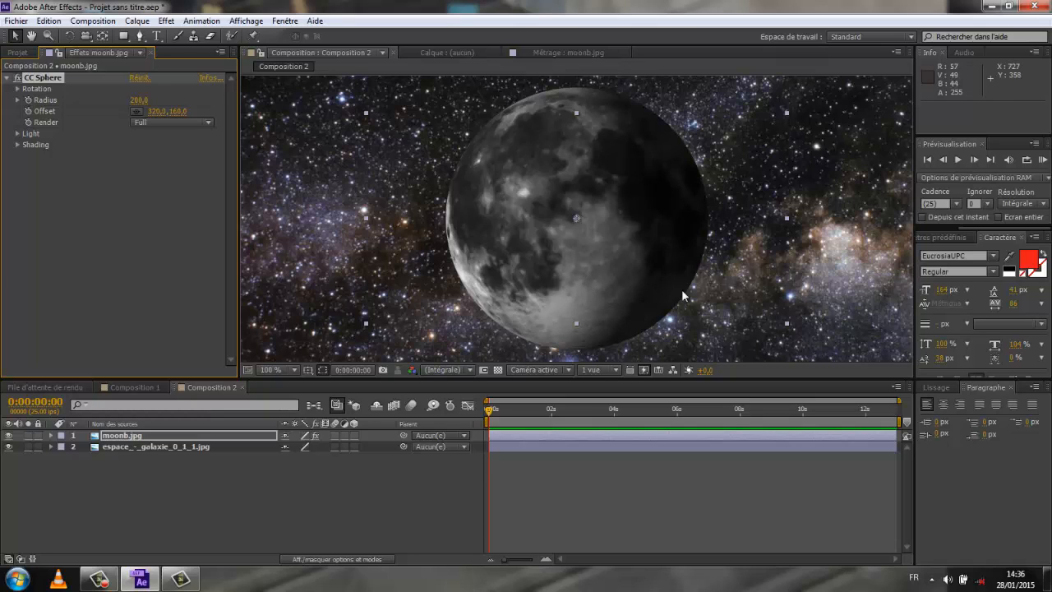
Step: Set the CC Sphere light colour on the moon to light blue B5EAF7
{"action": "left_click", "coordinate": [18, 99]}
{"action": "left_click", "coordinate": [14, 154]}
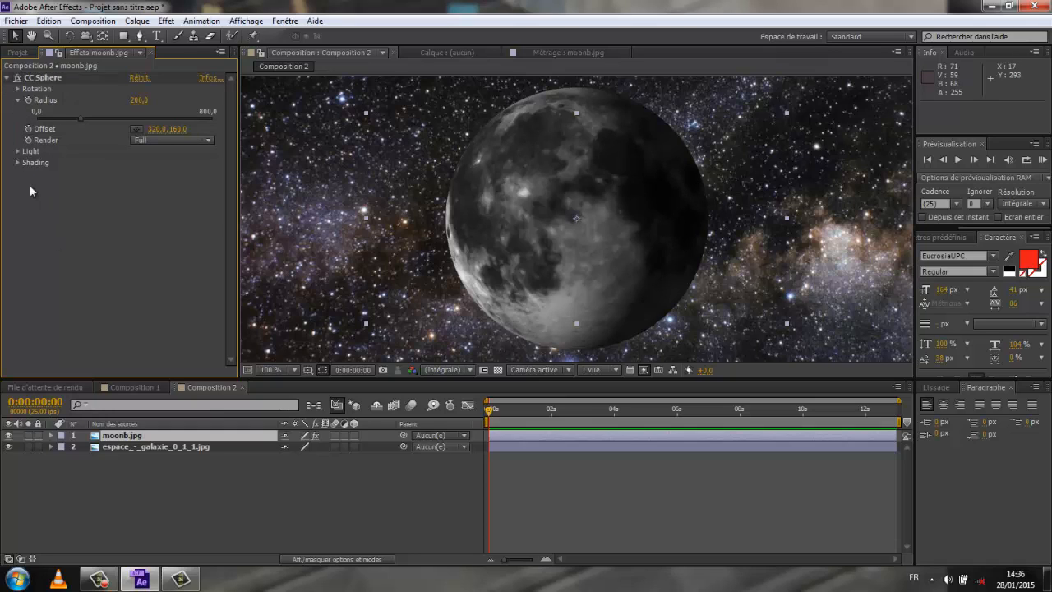
{"action": "left_click", "coordinate": [17, 152]}
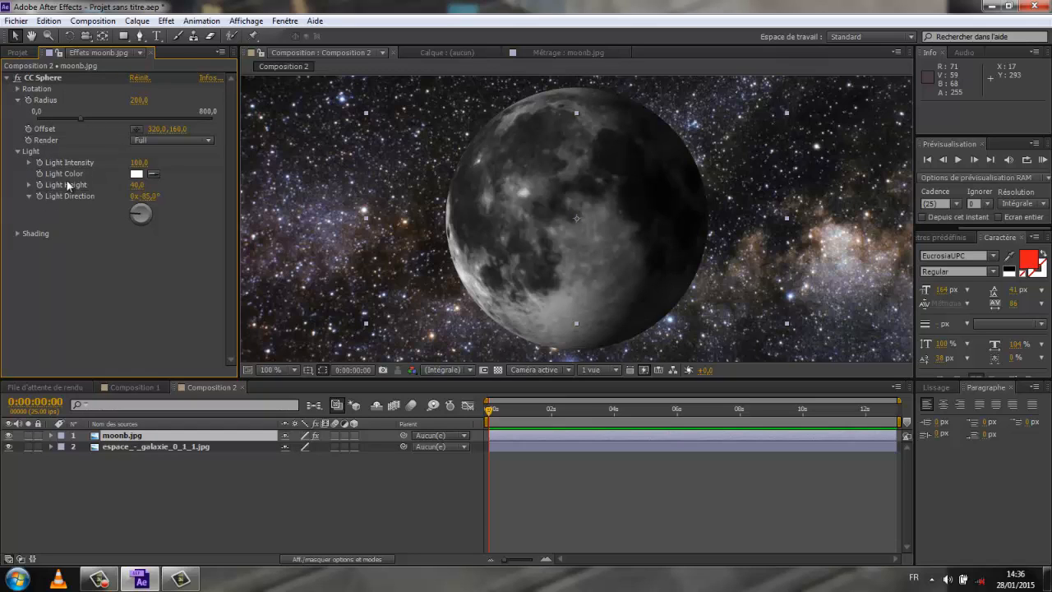
{"action": "left_click", "coordinate": [137, 174]}
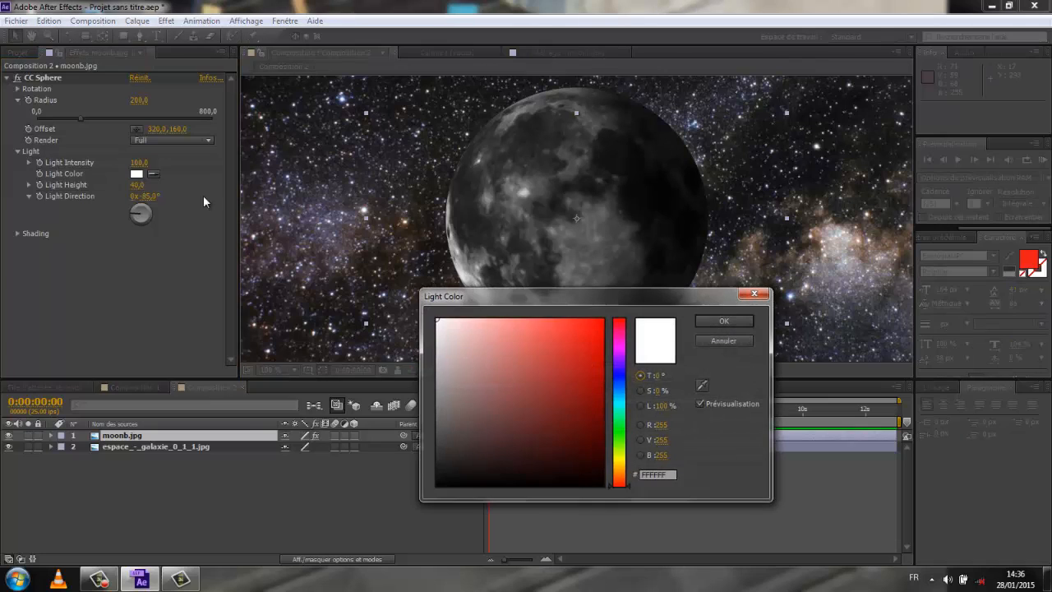
{"action": "left_click", "coordinate": [620, 398]}
{"action": "left_click_drag", "start_coordinate": [542, 364], "coordinate": [481, 323]}
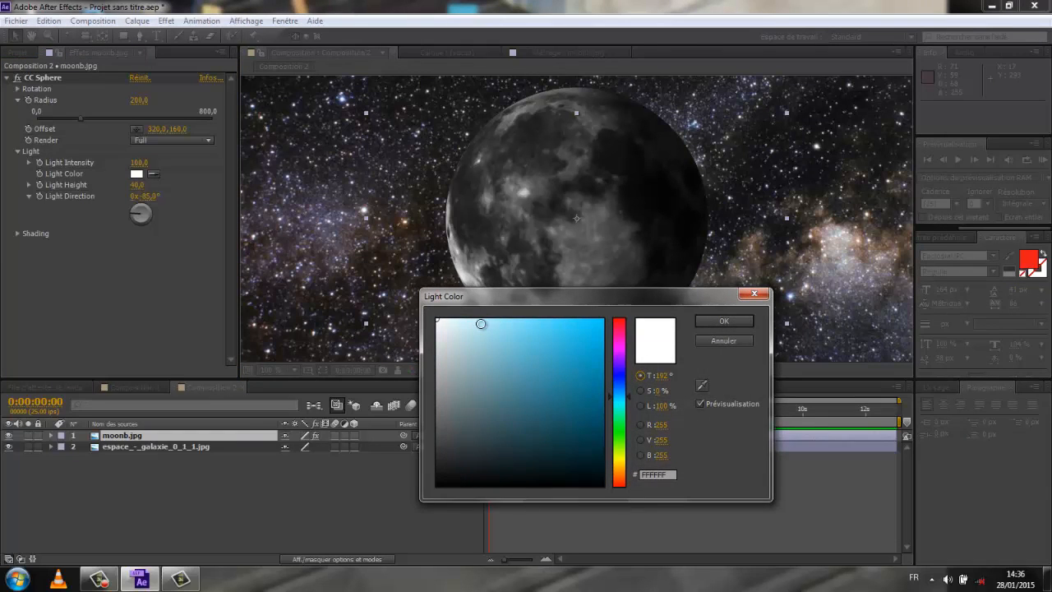
{"action": "left_click", "coordinate": [705, 320]}
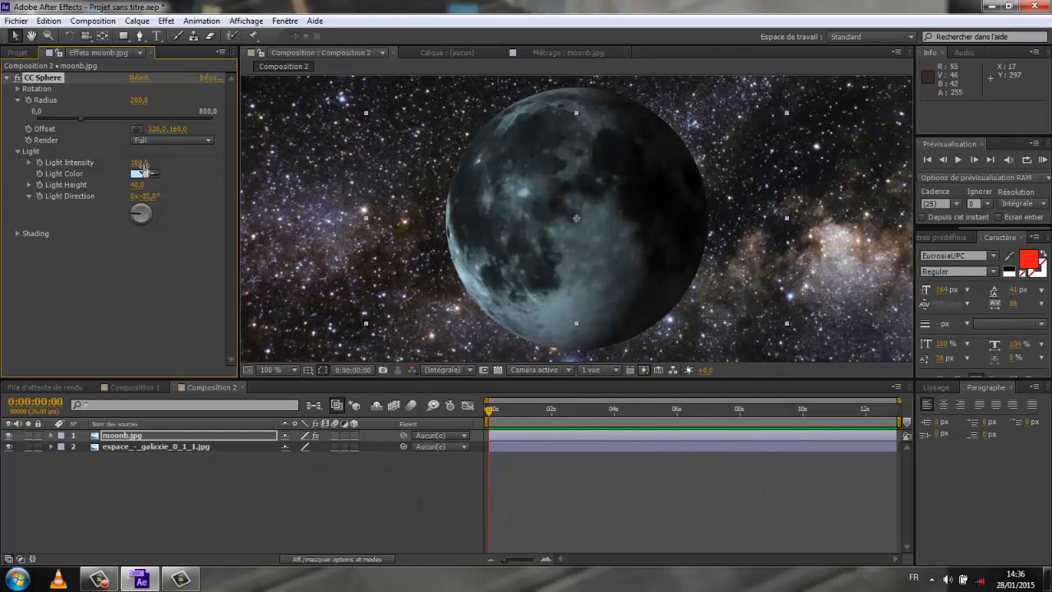
Step: Set the sphere's light intensity to 109 and lighten its light colour to the very pale blue D3F0F7
{"action": "mouse_move", "coordinate": [140, 163]}
{"action": "left_mouse_down"}
{"action": "mouse_move", "coordinate": [119, 166]}
{"action": "mouse_move", "coordinate": [150, 166]}
{"action": "left_mouse_up"}
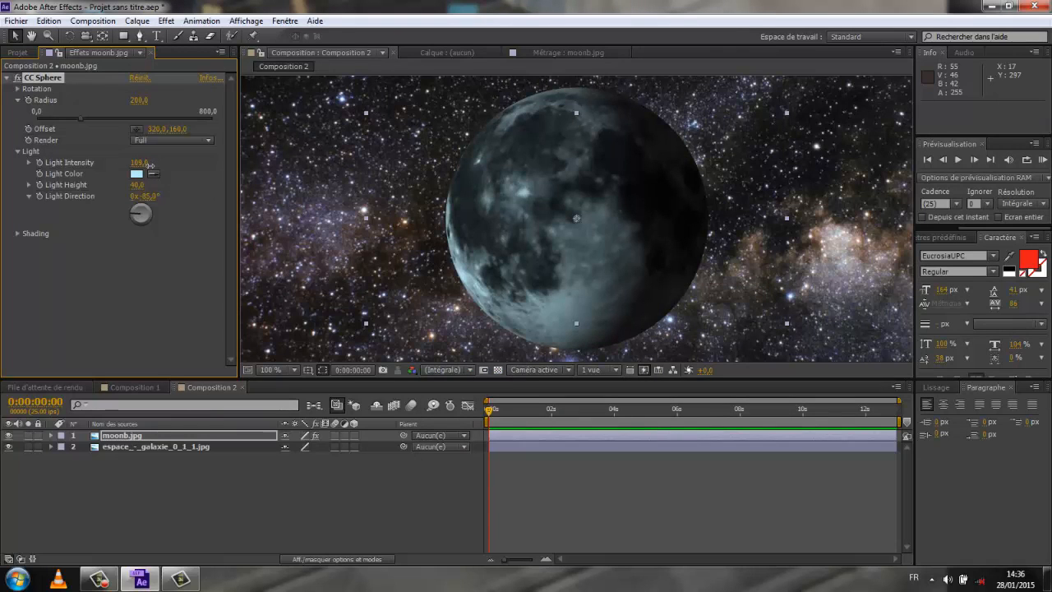
{"action": "left_click", "coordinate": [136, 173]}
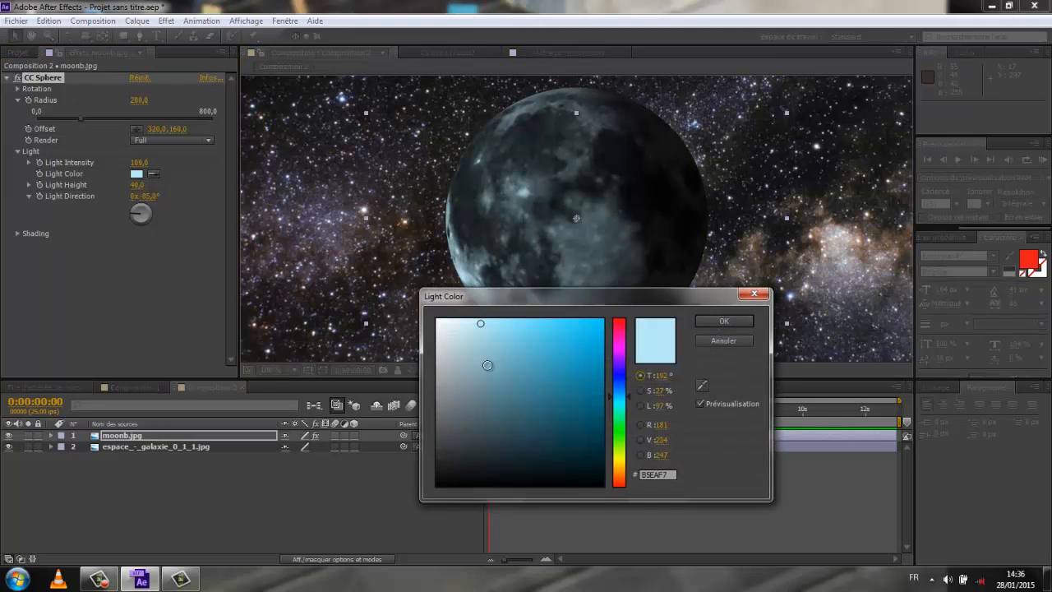
{"action": "left_click", "coordinate": [461, 323]}
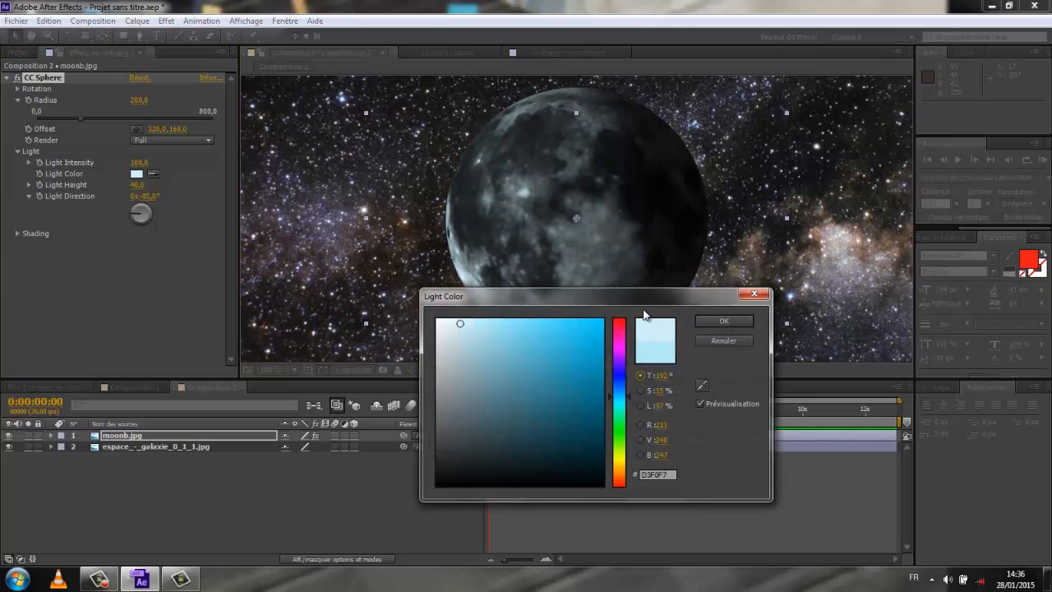
{"action": "left_click", "coordinate": [720, 322]}
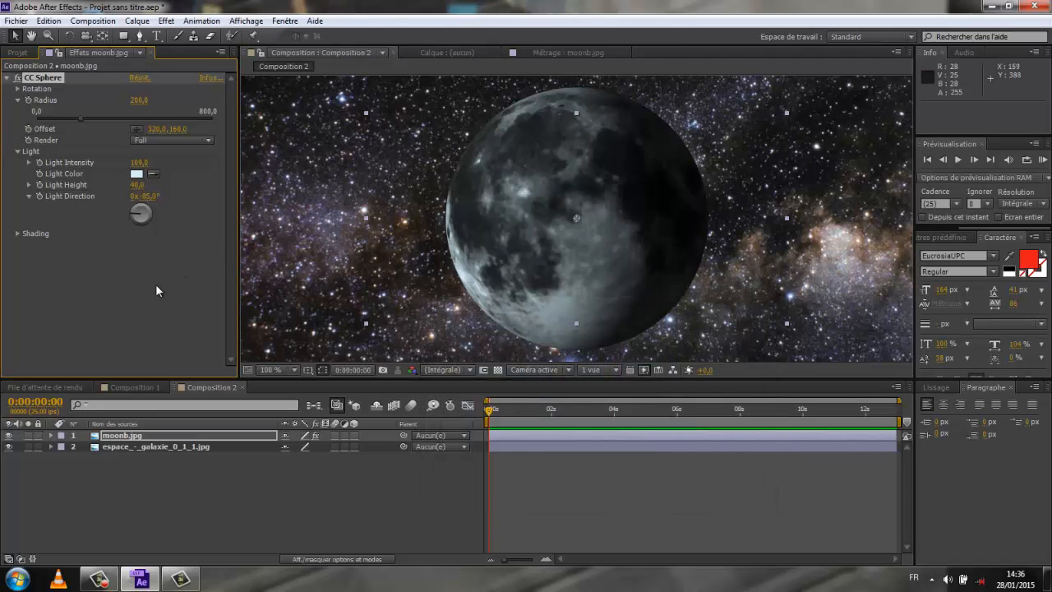
Step: Set the sphere's light direction to +67°, light intensity to 98 and light height to 58
{"action": "left_click_drag", "start_coordinate": [138, 188], "coordinate": [171, 195]}
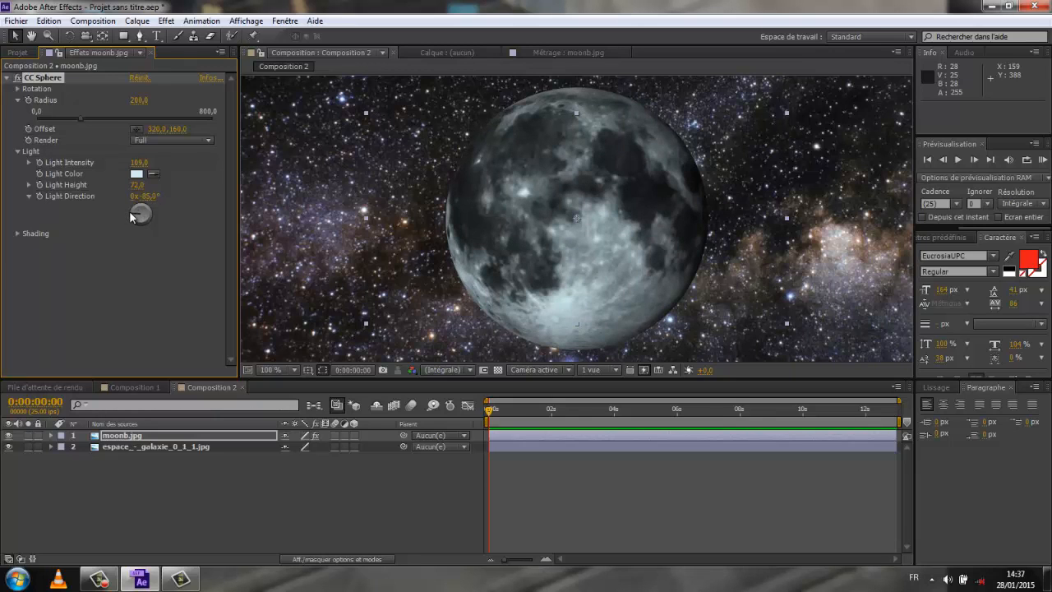
{"action": "left_click_drag", "start_coordinate": [131, 216], "coordinate": [158, 207]}
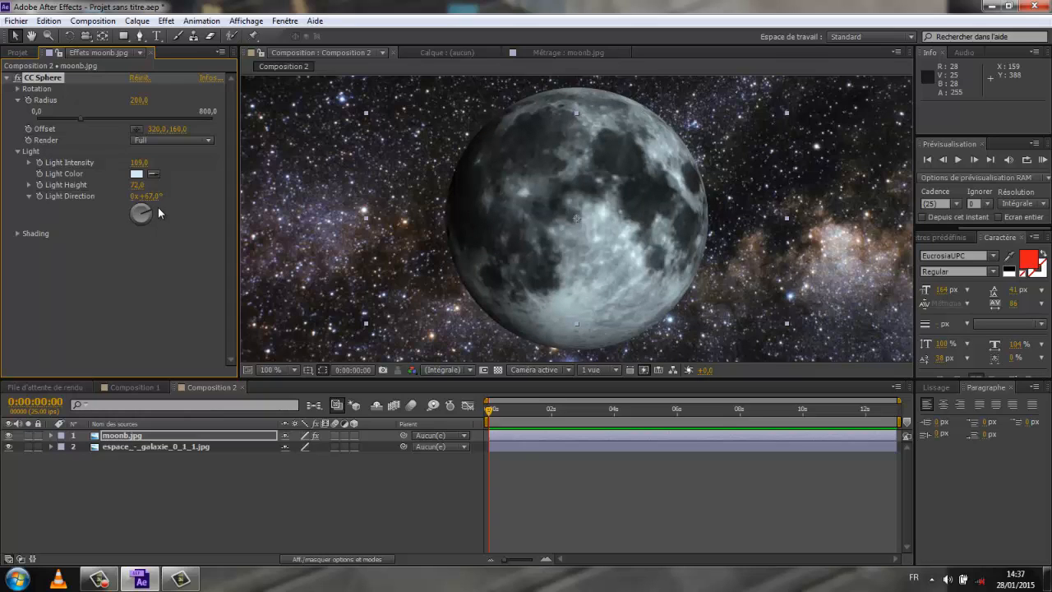
{"action": "left_click_drag", "start_coordinate": [138, 162], "coordinate": [123, 184]}
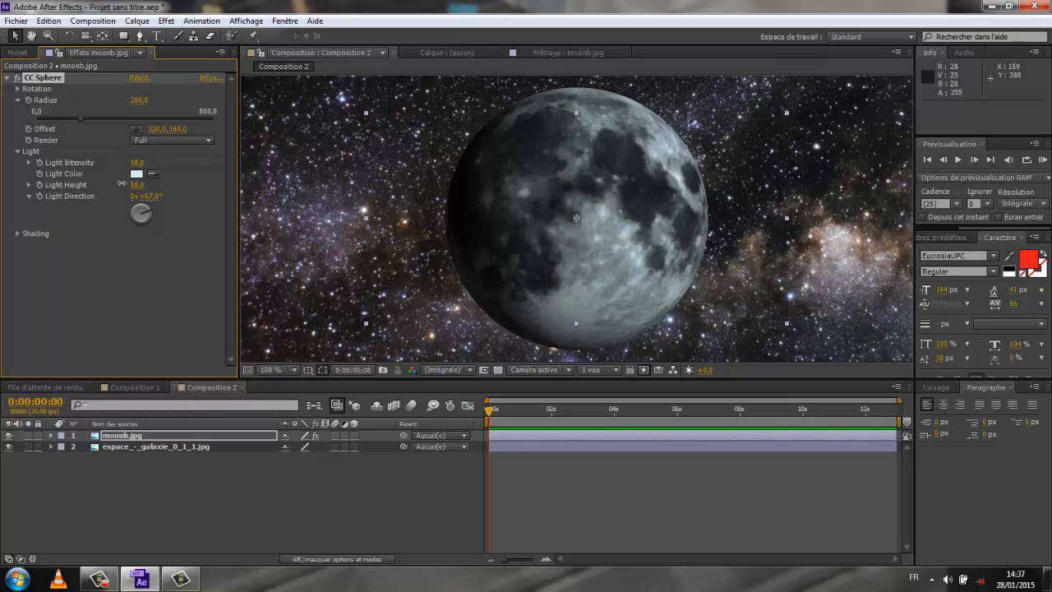
Step: Set the sphere's shading to ambient 29, diffuse 77, specular 62, roughness 0.013, metal 44 and reflective 5
{"action": "left_click", "coordinate": [18, 234]}
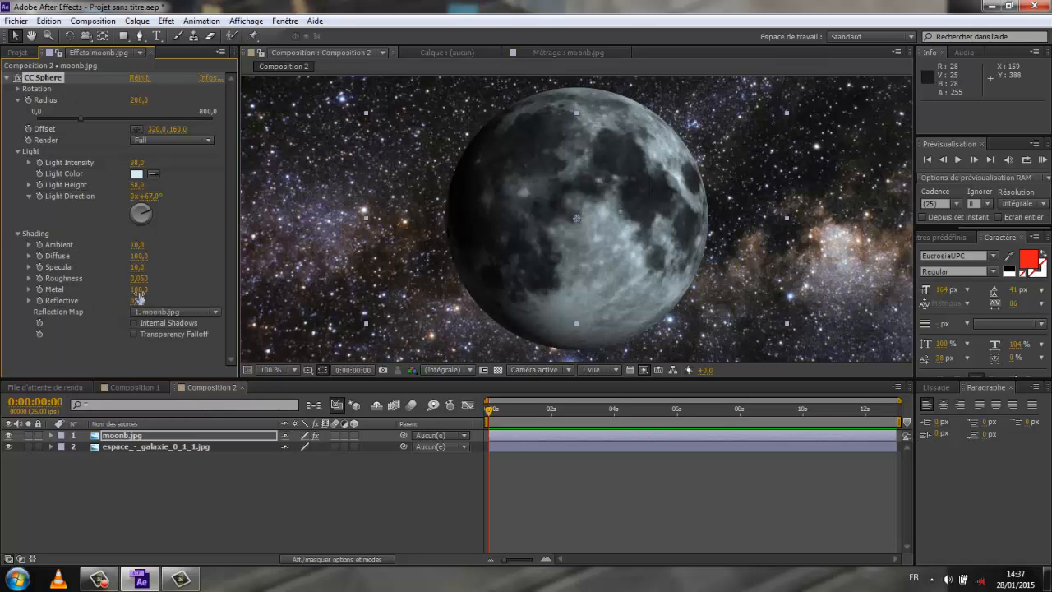
{"action": "left_click_drag", "start_coordinate": [140, 290], "coordinate": [71, 289]}
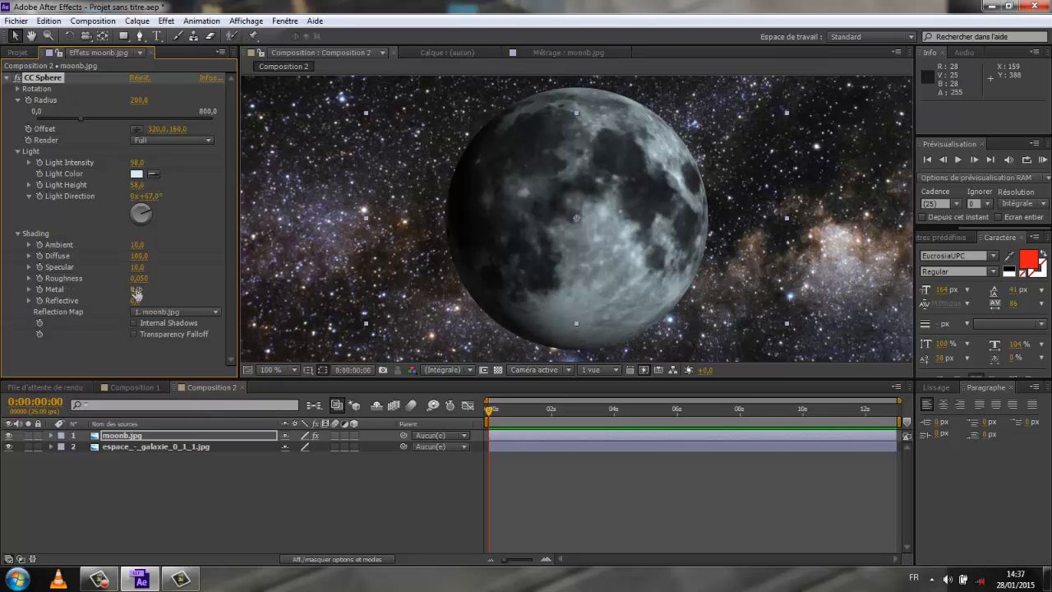
{"action": "left_click_drag", "start_coordinate": [137, 291], "coordinate": [150, 291]}
{"action": "mouse_move", "coordinate": [136, 245]}
{"action": "left_mouse_down"}
{"action": "mouse_move", "coordinate": [125, 247]}
{"action": "mouse_move", "coordinate": [150, 246]}
{"action": "mouse_move", "coordinate": [122, 248]}
{"action": "mouse_move", "coordinate": [207, 244]}
{"action": "mouse_move", "coordinate": [79, 247]}
{"action": "mouse_move", "coordinate": [97, 247]}
{"action": "left_mouse_up"}
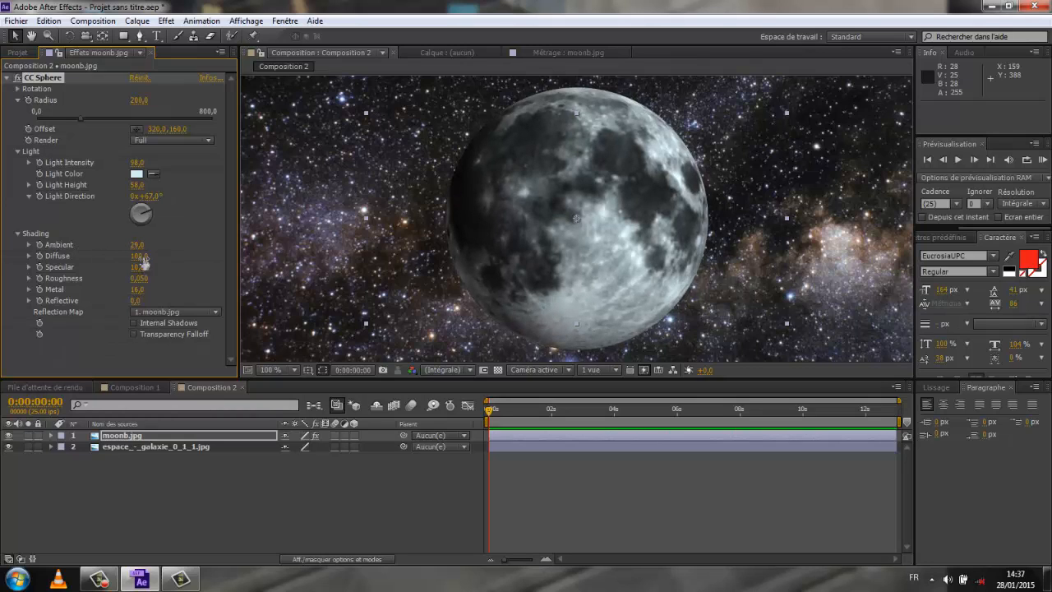
{"action": "left_click_drag", "start_coordinate": [136, 260], "coordinate": [123, 256]}
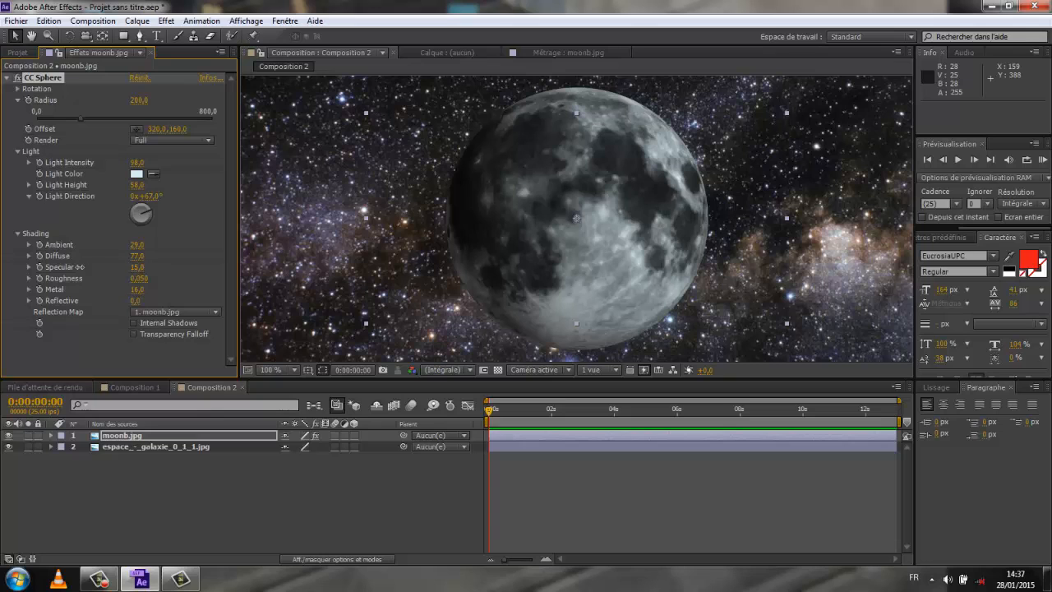
{"action": "left_click_drag", "start_coordinate": [79, 266], "coordinate": [141, 268]}
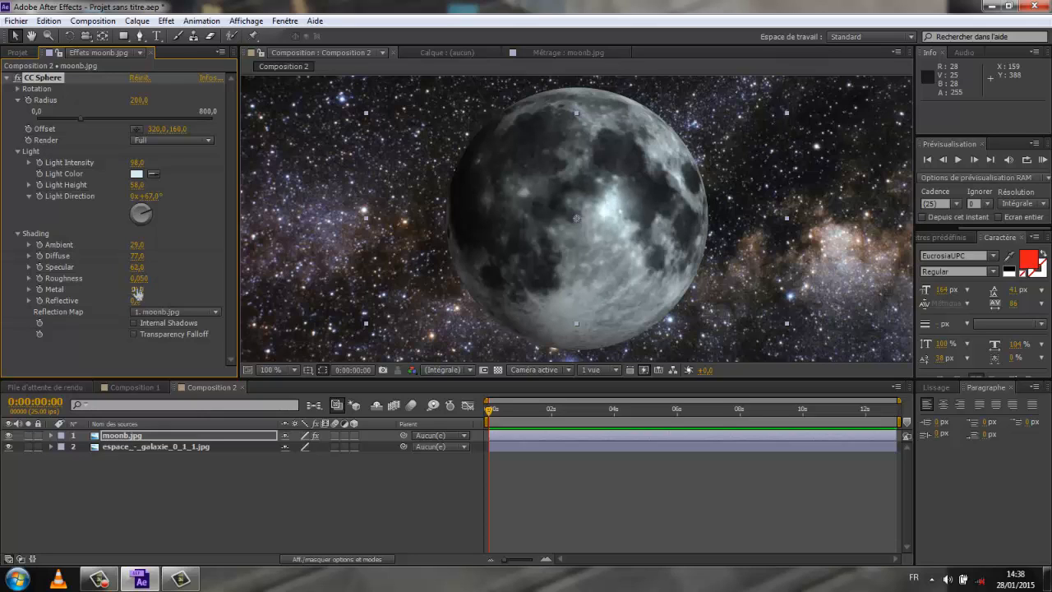
{"action": "mouse_move", "coordinate": [140, 277]}
{"action": "left_mouse_down"}
{"action": "mouse_move", "coordinate": [98, 287]}
{"action": "mouse_move", "coordinate": [145, 288]}
{"action": "mouse_move", "coordinate": [140, 296]}
{"action": "mouse_move", "coordinate": [151, 290]}
{"action": "mouse_move", "coordinate": [82, 289]}
{"action": "left_mouse_up"}
{"action": "mouse_move", "coordinate": [81, 289]}
{"action": "left_mouse_down"}
{"action": "mouse_move", "coordinate": [156, 299]}
{"action": "mouse_move", "coordinate": [122, 301]}
{"action": "left_mouse_up"}
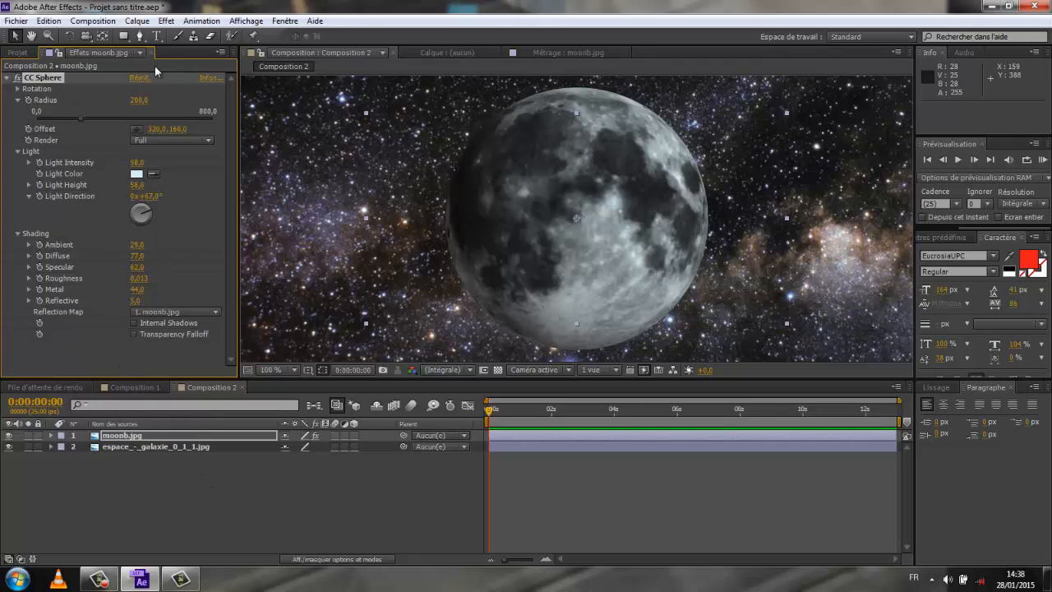
Step: Reduce the sphere's radius to 91 and move the moon to the upper-left area of the image, at about 192, 214
{"action": "left_click_drag", "start_coordinate": [138, 99], "coordinate": [76, 108]}
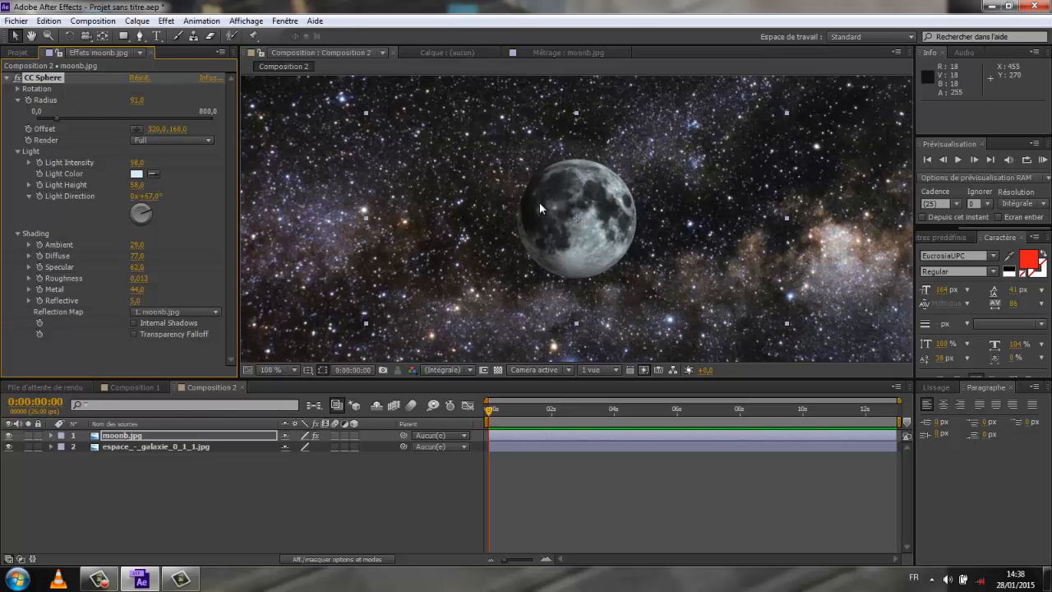
{"action": "left_click_drag", "start_coordinate": [539, 202], "coordinate": [325, 159]}
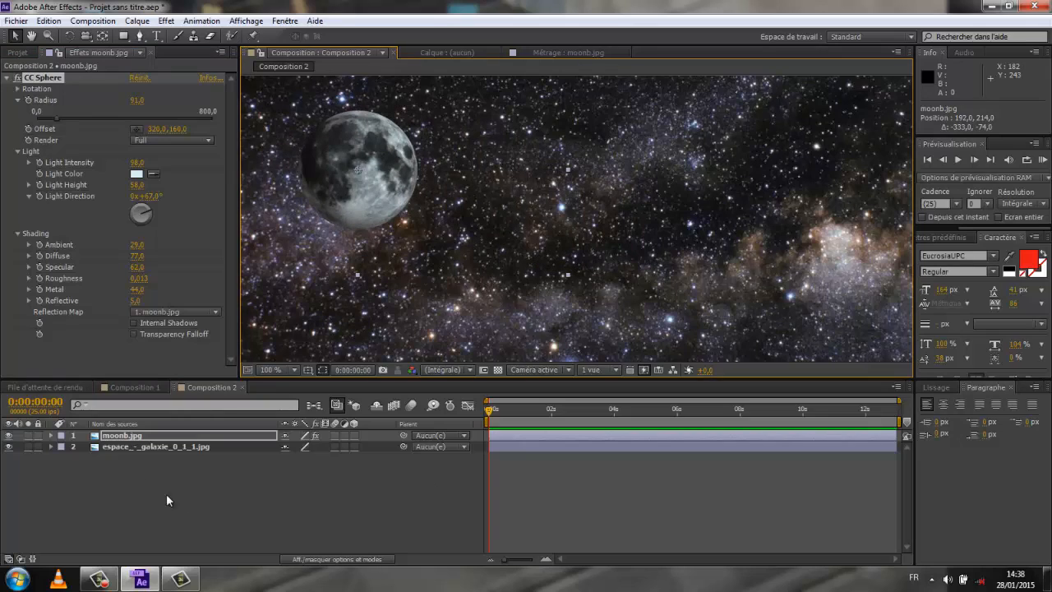
Step: Duplicate the moonb.jpg layer and apply the Teinte colour correction effect to the upper copy
{"action": "left_click", "coordinate": [116, 437]}
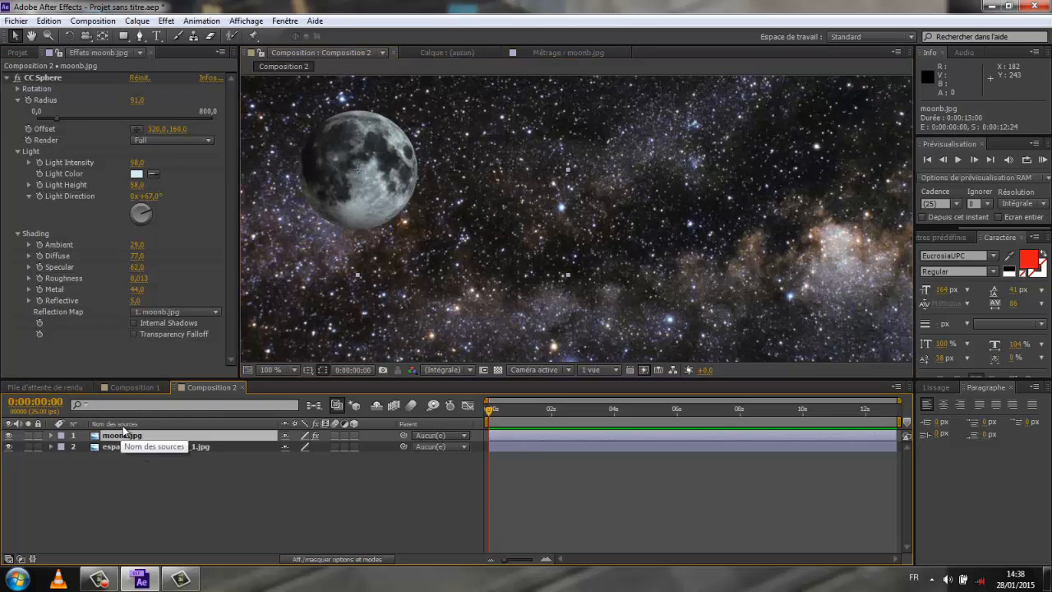
{"action": "key", "text": "ctrl+d"}
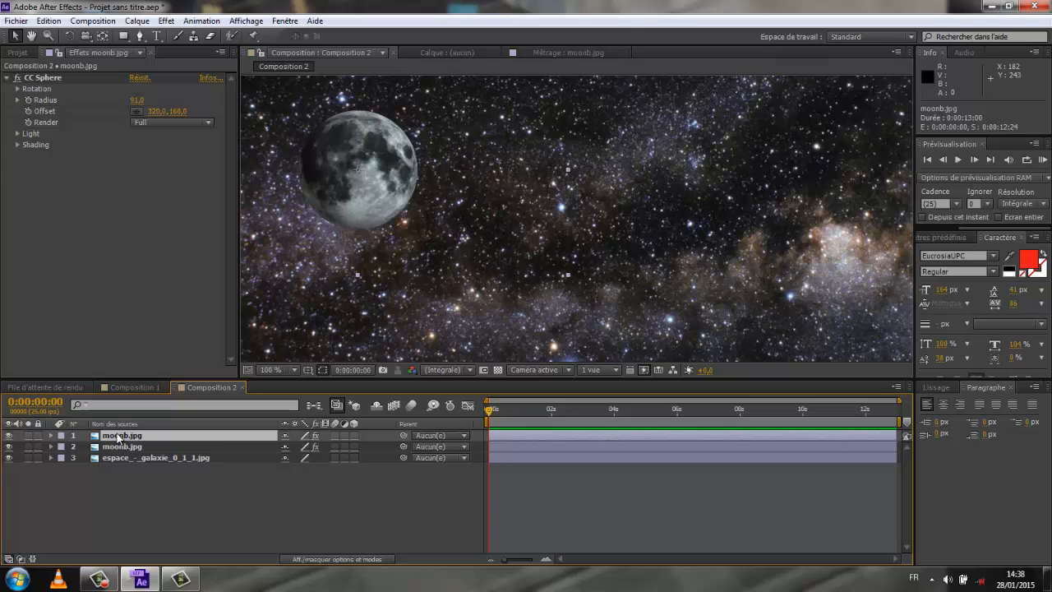
{"action": "left_click", "coordinate": [167, 22]}
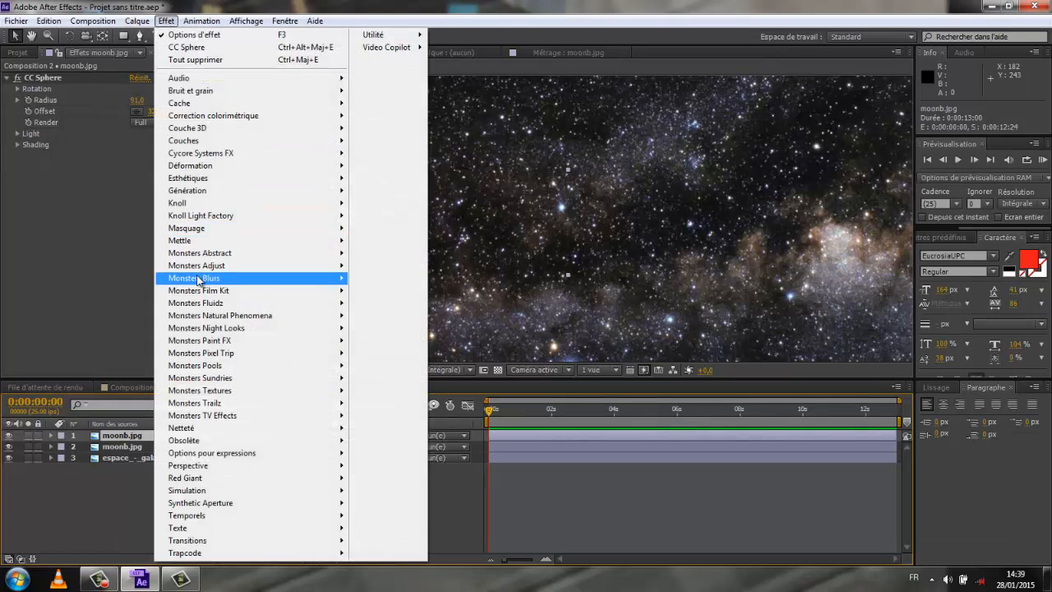
{"action": "mouse_move", "coordinate": [189, 115]}
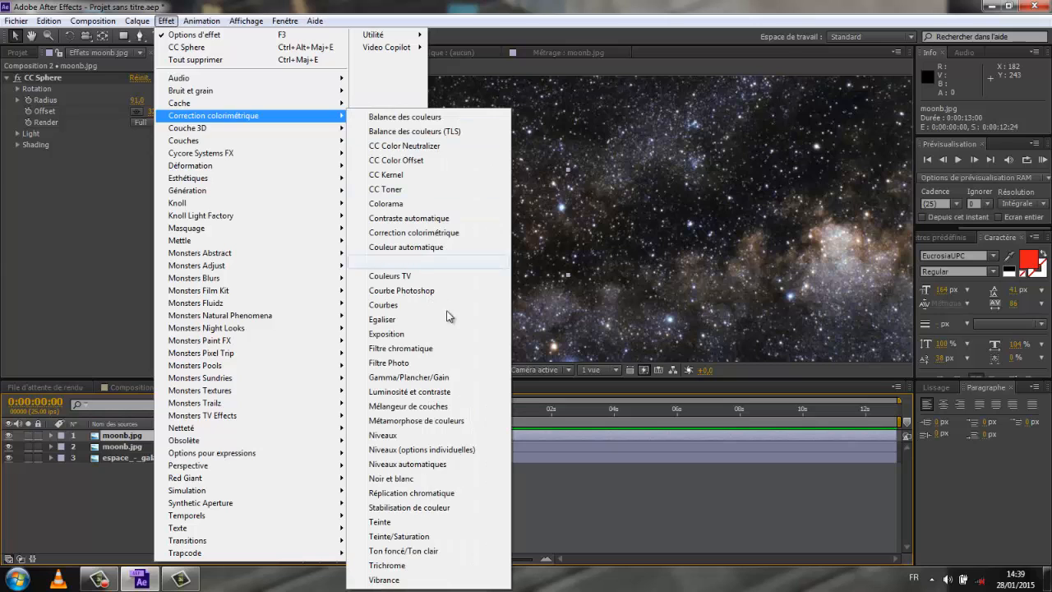
{"action": "left_click", "coordinate": [388, 523]}
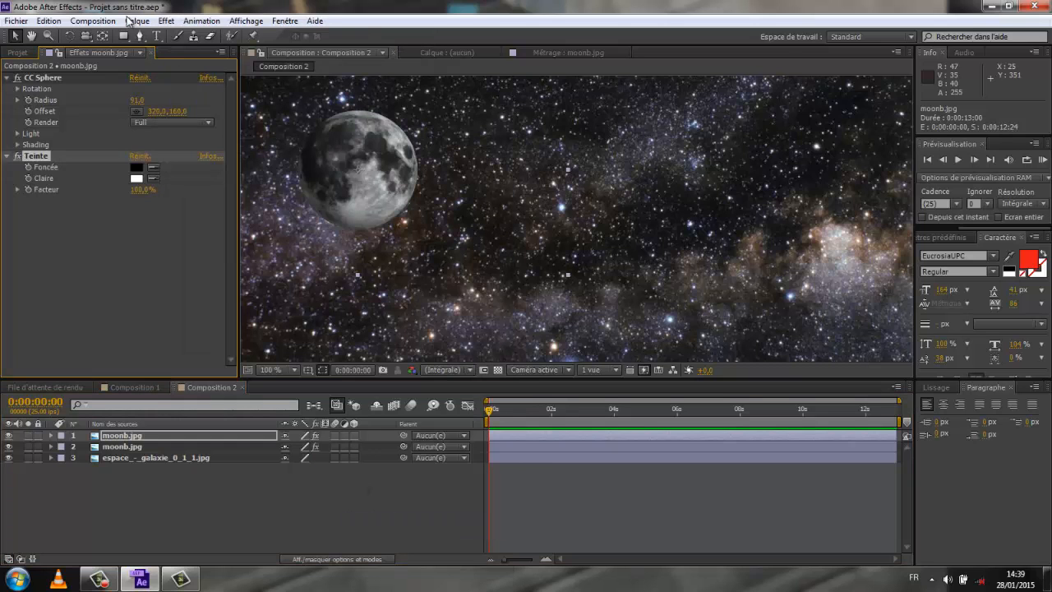
Step: Set the Claire colour of the upper moon's Teinte effect to near-black
{"action": "left_click", "coordinate": [138, 180]}
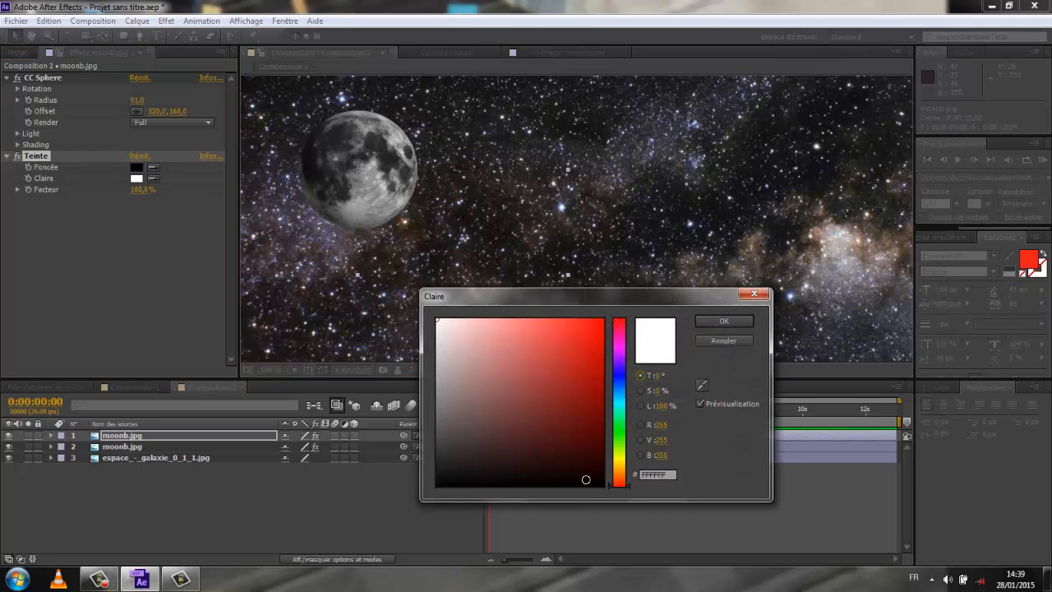
{"action": "left_click", "coordinate": [585, 479]}
{"action": "left_click", "coordinate": [704, 319]}
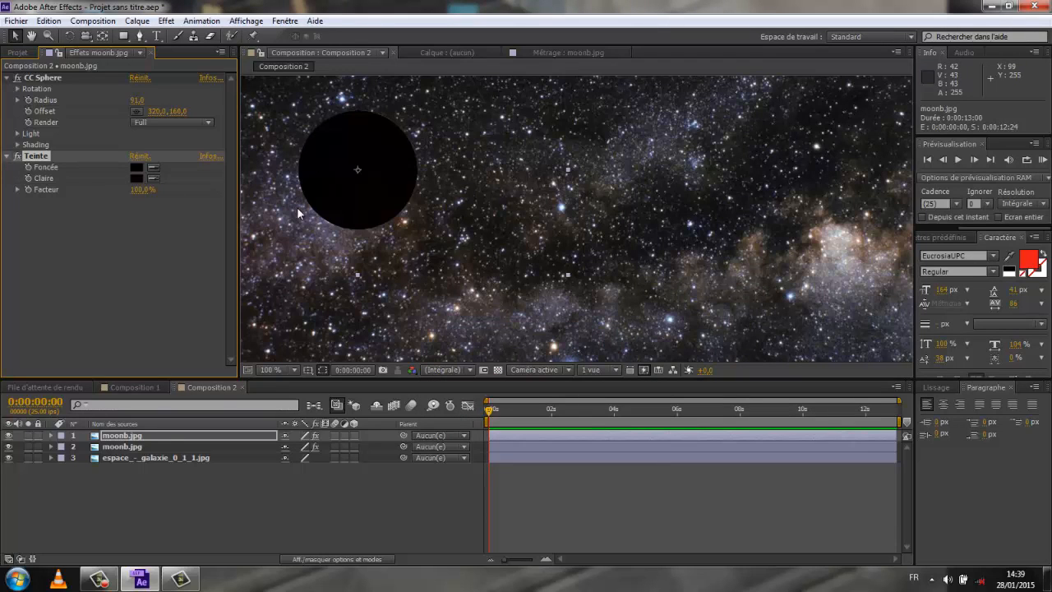
Step: Apply the Flou gaussien effect to the tinted moon copy and set its intensity to 65.3
{"action": "left_click", "coordinate": [167, 20]}
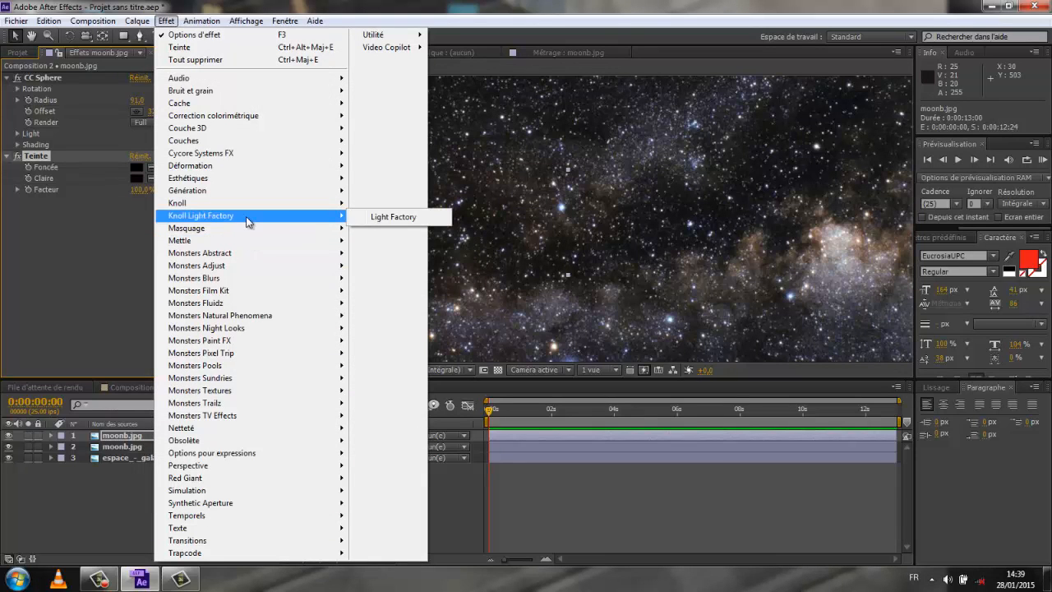
{"action": "mouse_move", "coordinate": [280, 428]}
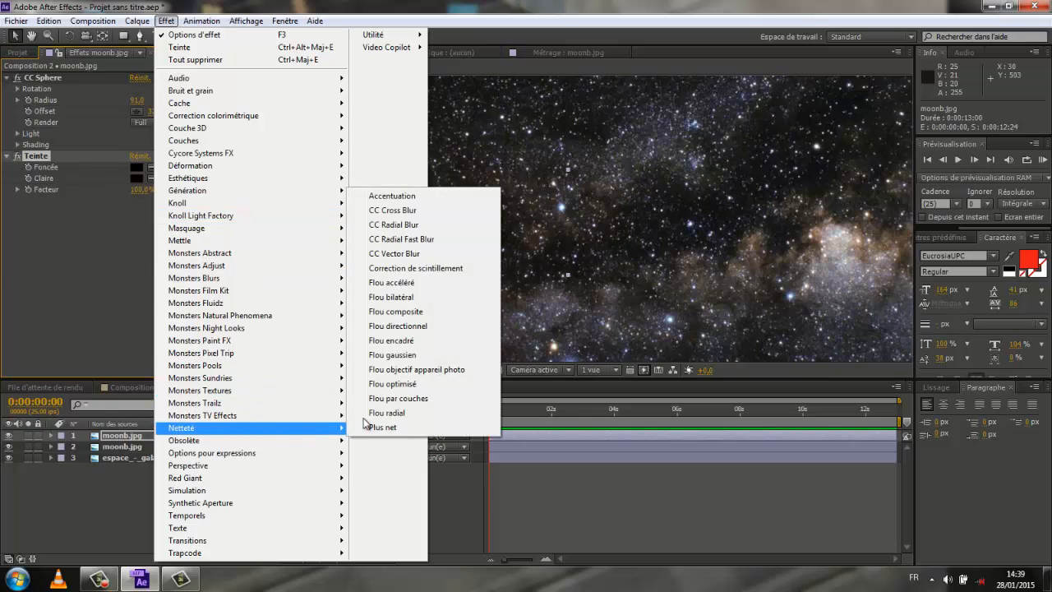
{"action": "left_click", "coordinate": [397, 355]}
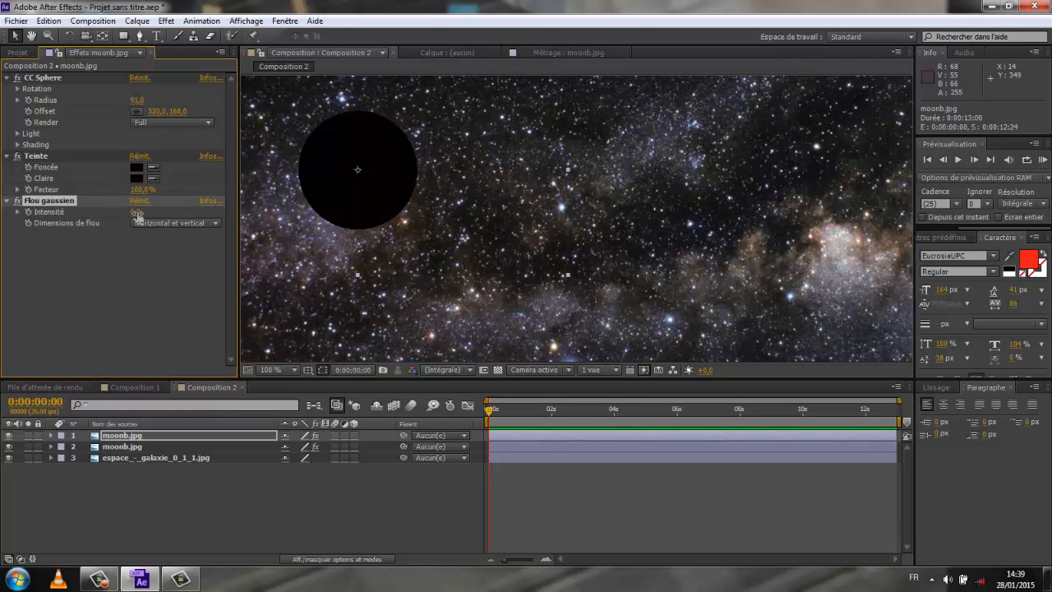
{"action": "left_click_drag", "start_coordinate": [138, 216], "coordinate": [524, 242]}
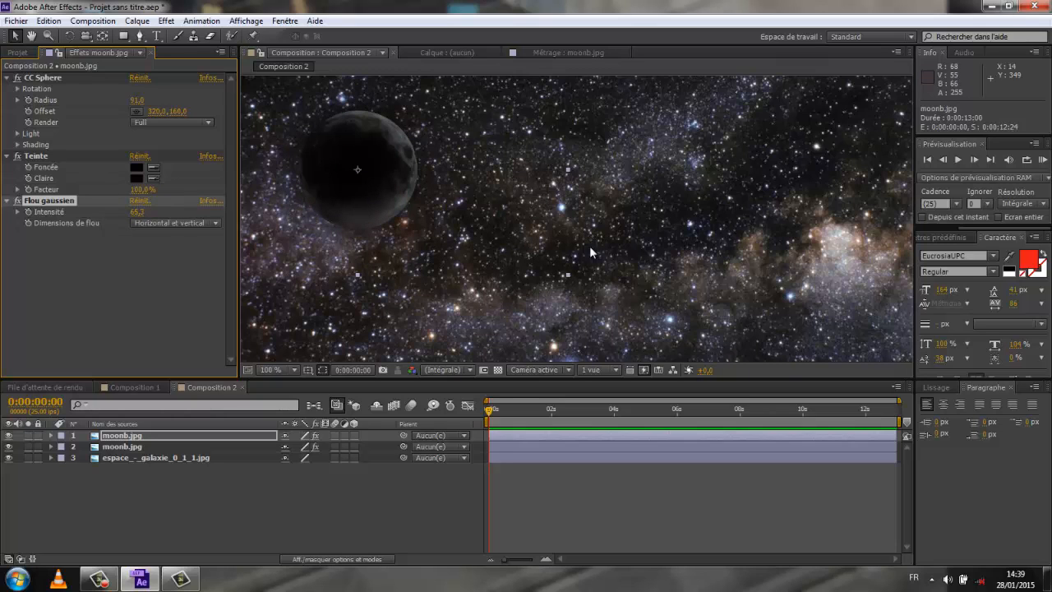
Step: Move the lower moonb.jpg layer to 196, 217 and scale it to 109%
{"action": "left_click", "coordinate": [158, 447]}
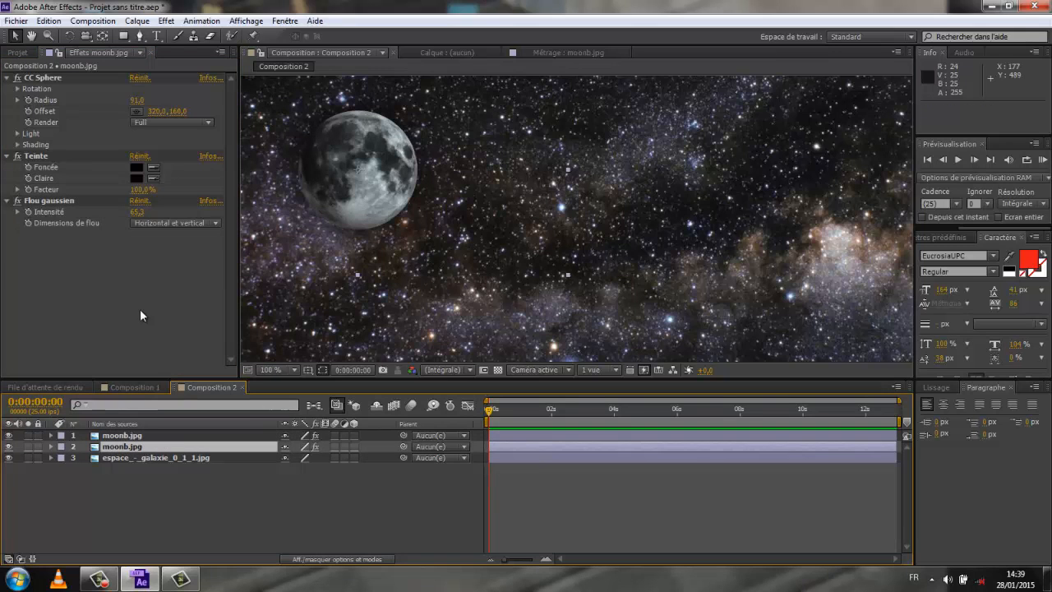
{"action": "left_click_drag", "start_coordinate": [332, 189], "coordinate": [335, 195]}
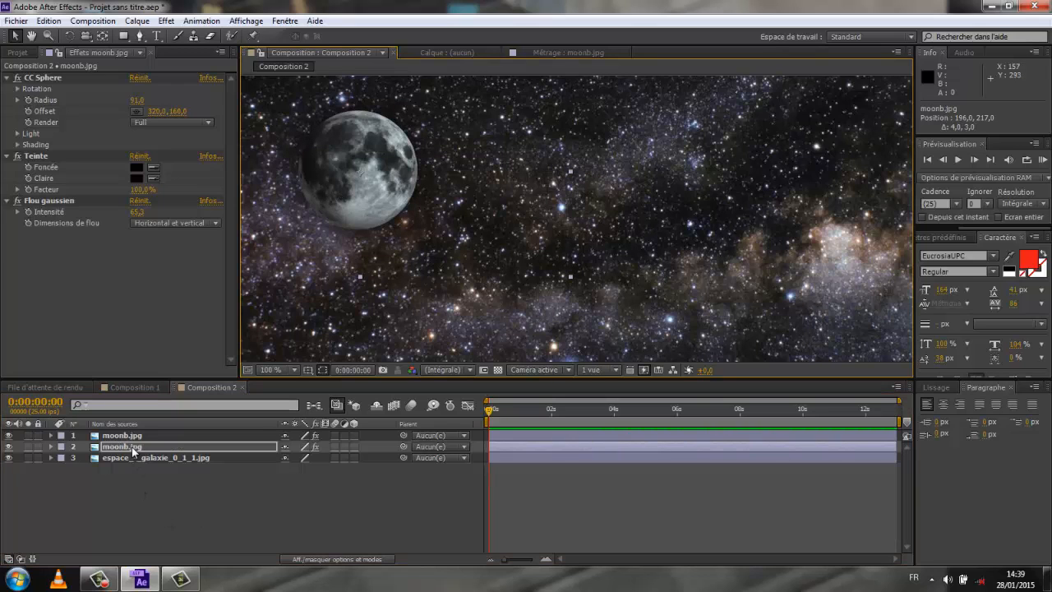
{"action": "key", "text": "s"}
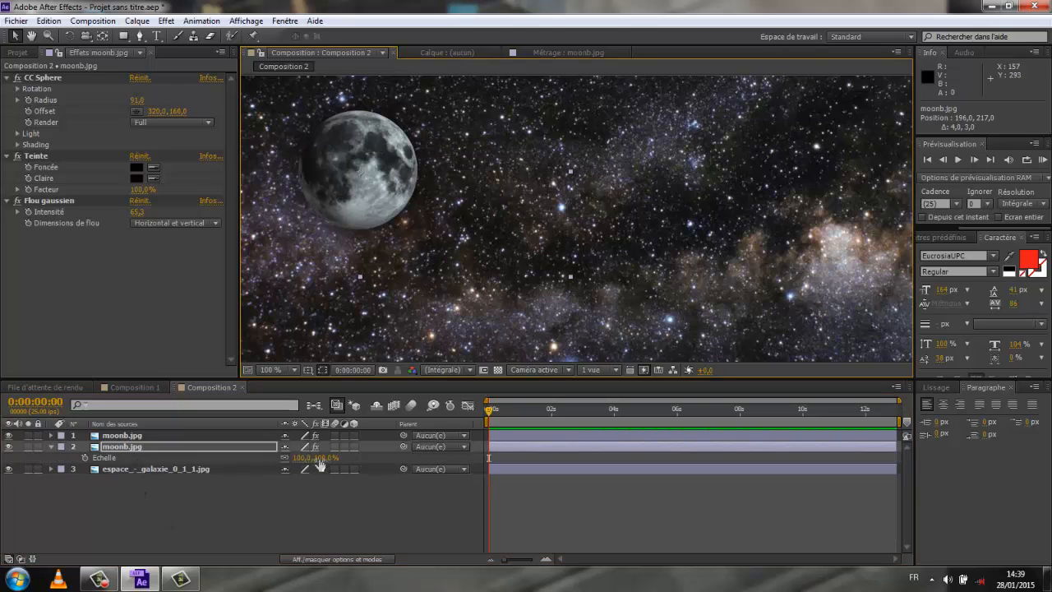
{"action": "left_click_drag", "start_coordinate": [321, 458], "coordinate": [323, 457]}
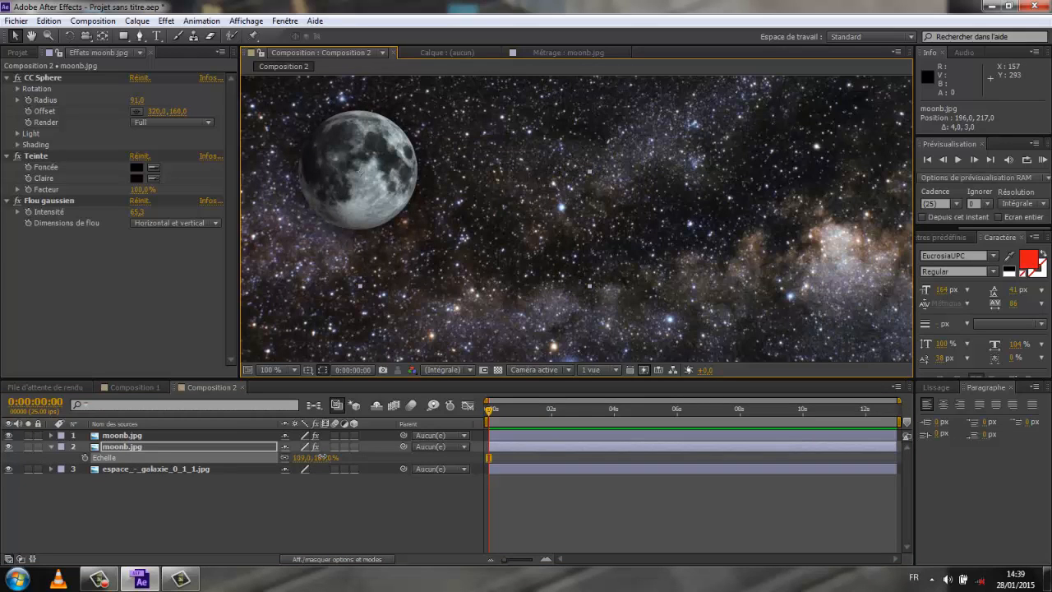
{"action": "left_click", "coordinate": [340, 513]}
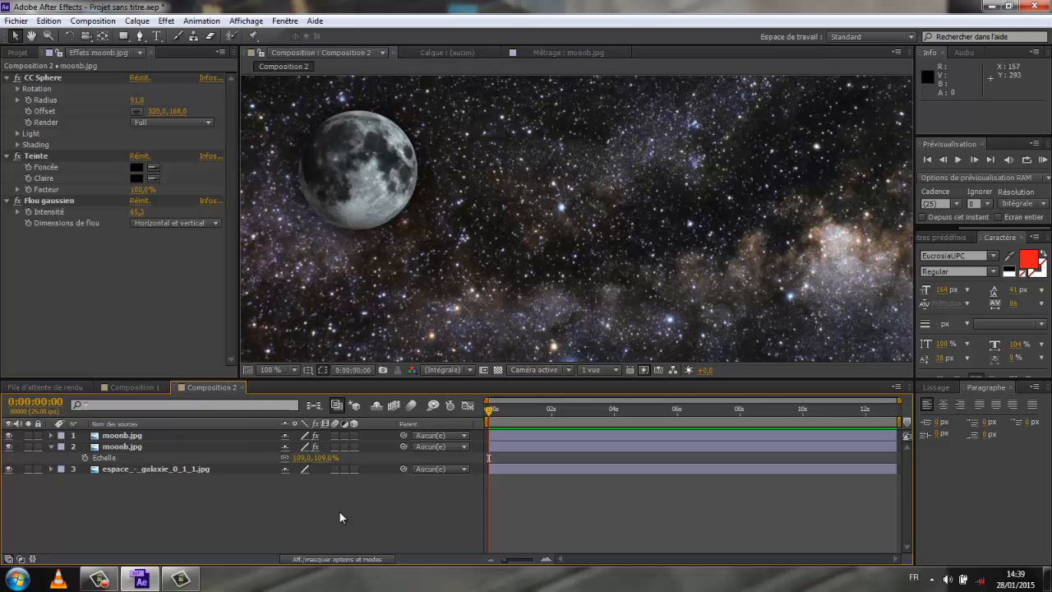
{"action": "left_click", "coordinate": [51, 446]}
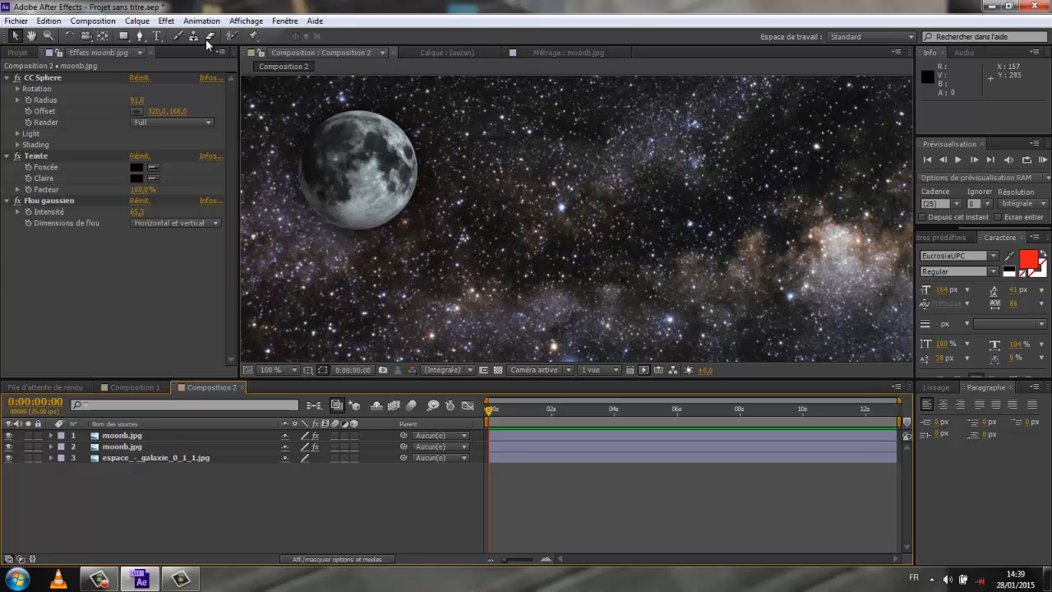
Step: Create a light blue solid layer at composition size, 1050 × 576 px
{"action": "left_click", "coordinate": [137, 21]}
{"action": "mouse_move", "coordinate": [150, 36]}
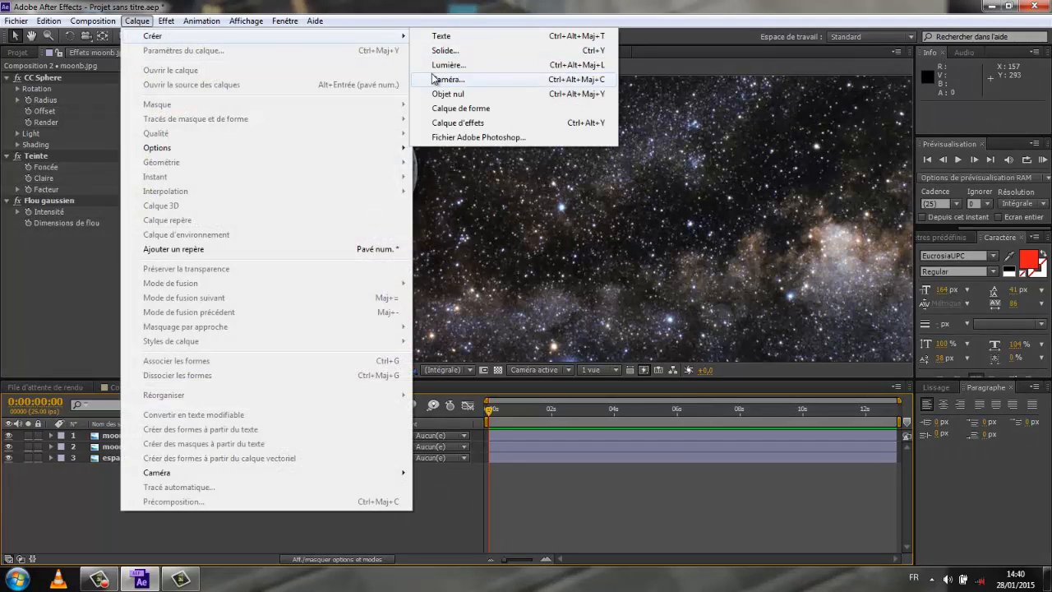
{"action": "left_click", "coordinate": [454, 51]}
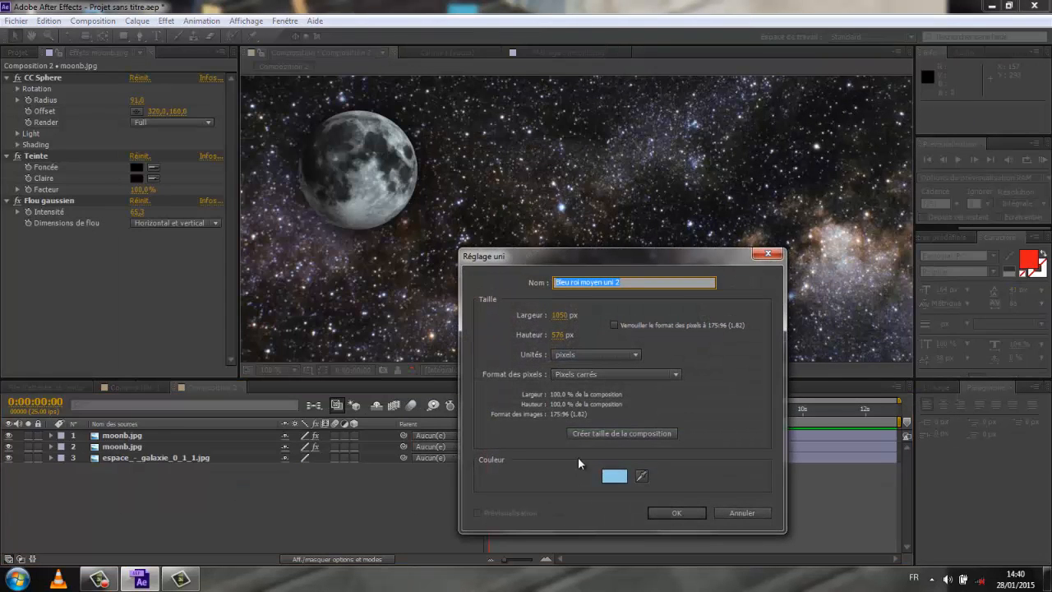
{"action": "left_click", "coordinate": [672, 510]}
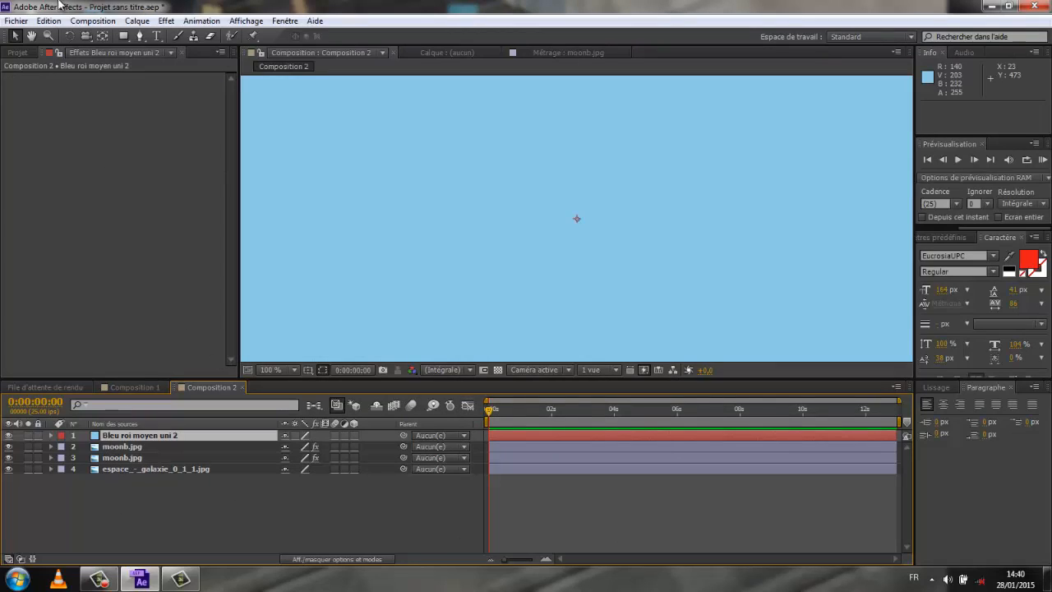
Step: Draw a closed curved Pen mask on the blue solid over the image's upper-right area and round out its left and lower edges
{"action": "left_click", "coordinate": [292, 370]}
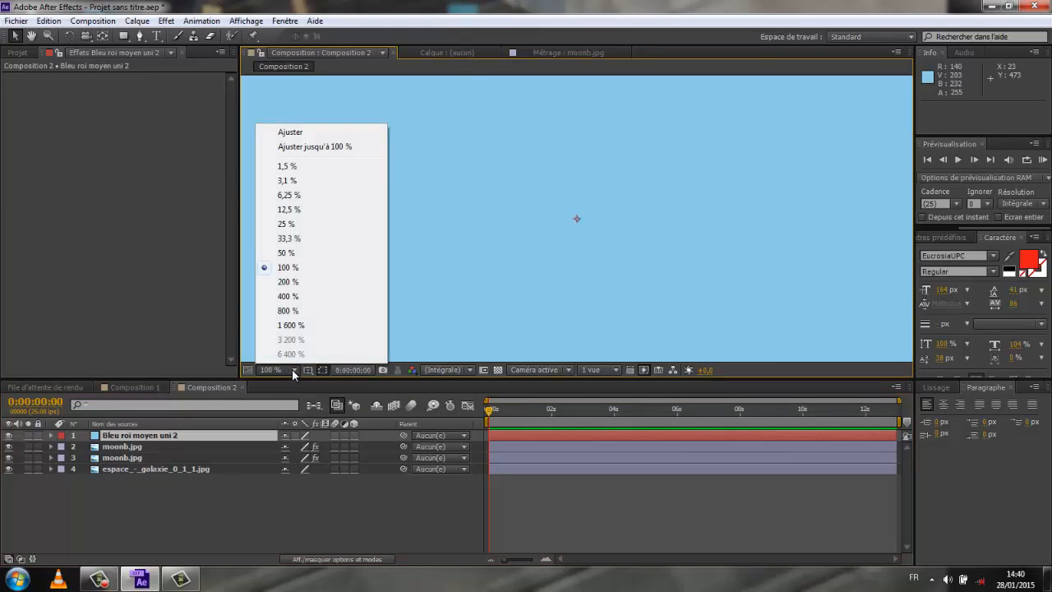
{"action": "left_click", "coordinate": [286, 252]}
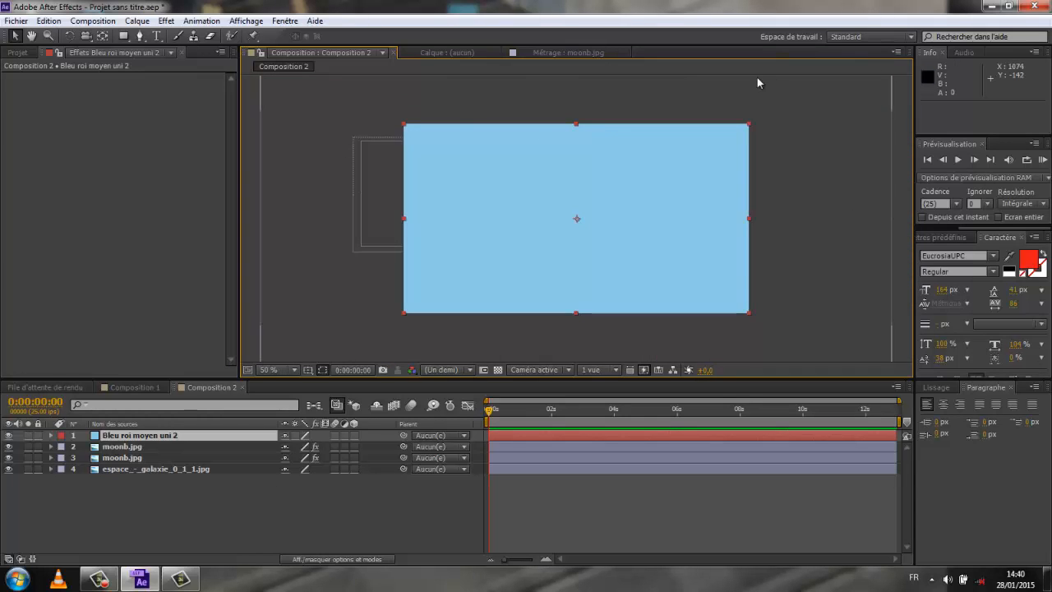
{"action": "left_click", "coordinate": [140, 36]}
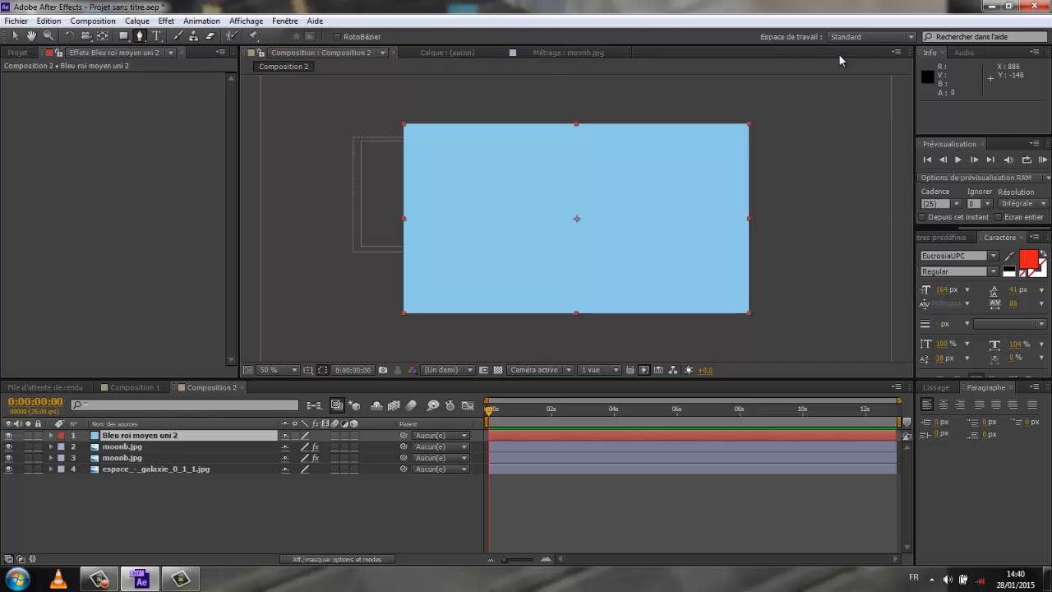
{"action": "left_click", "coordinate": [677, 87]}
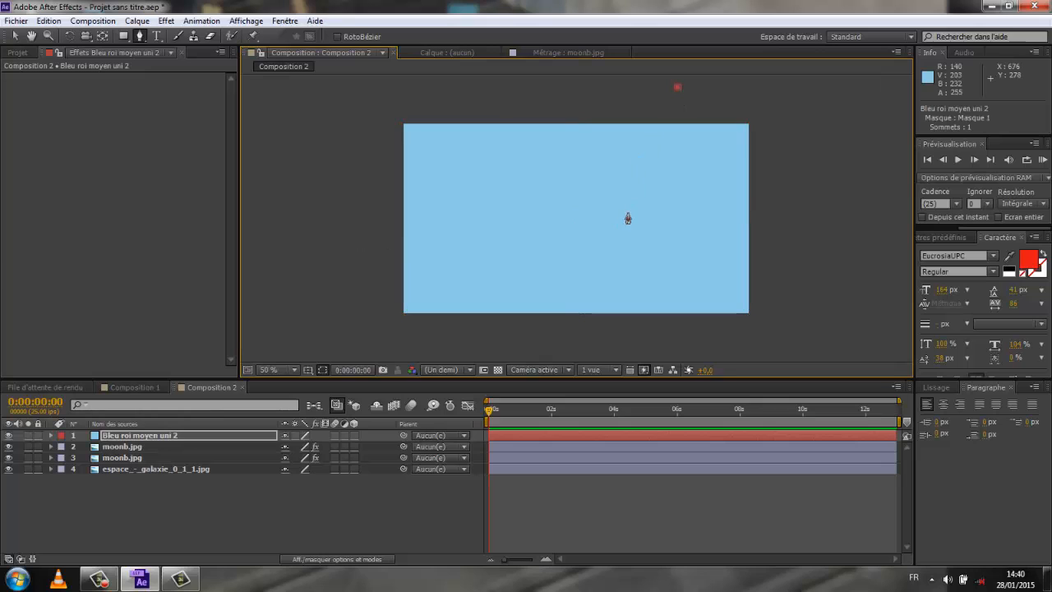
{"action": "left_click_drag", "start_coordinate": [642, 204], "coordinate": [704, 242]}
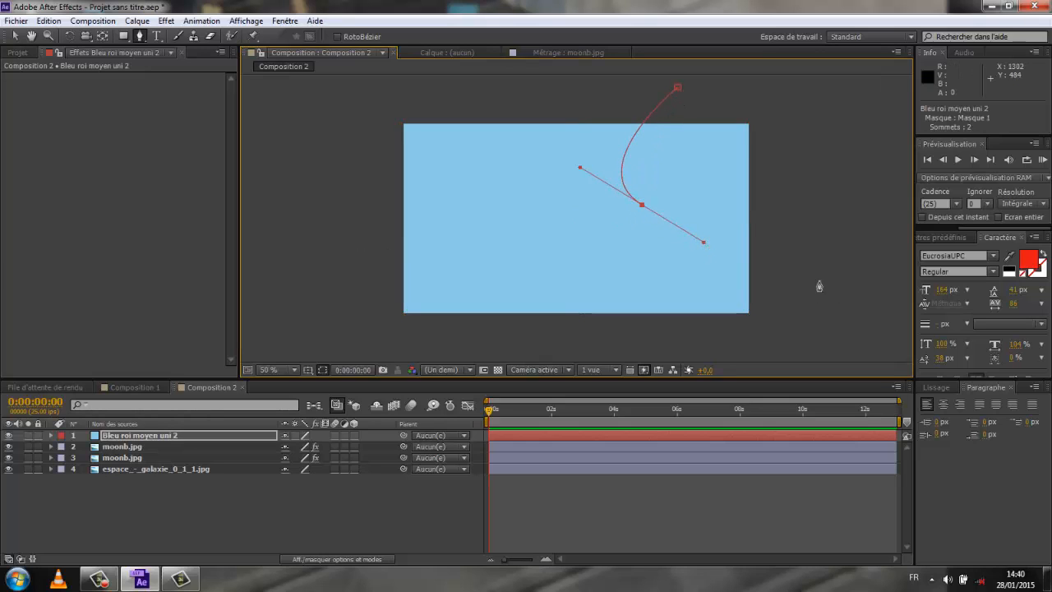
{"action": "left_click_drag", "start_coordinate": [773, 274], "coordinate": [808, 224]}
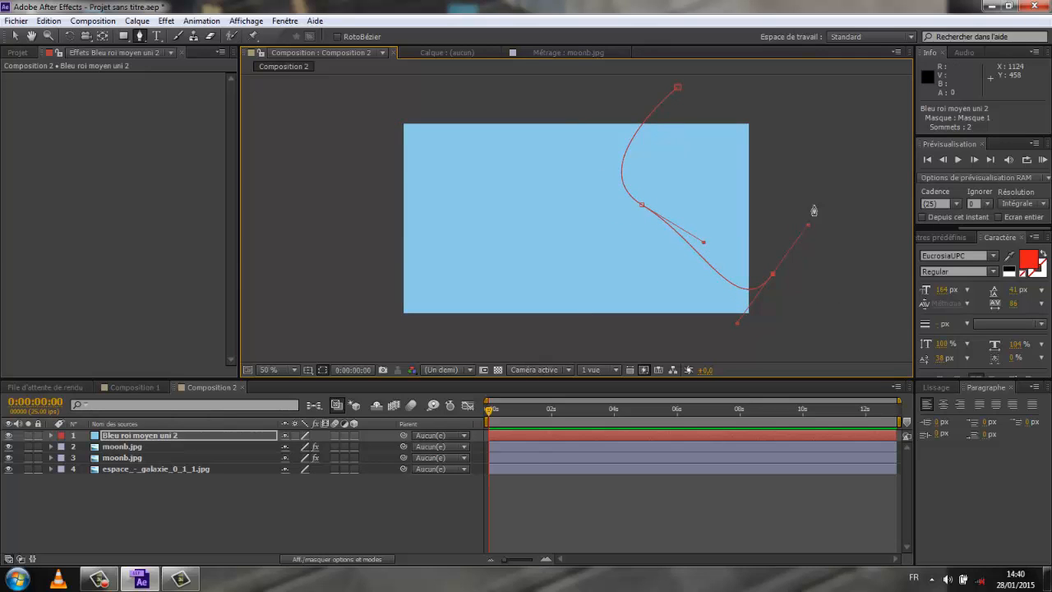
{"action": "left_click", "coordinate": [804, 128]}
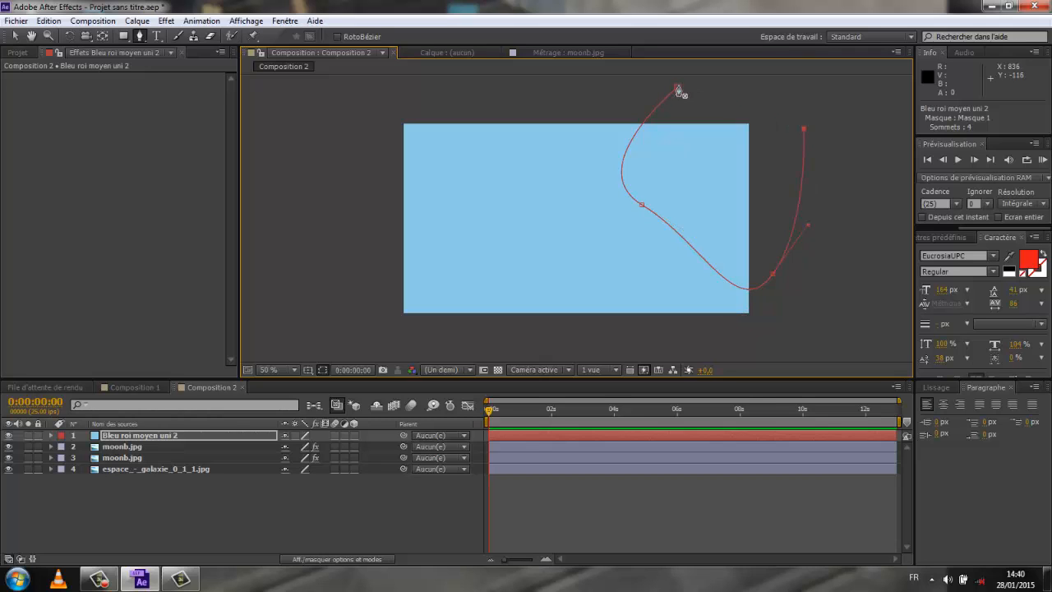
{"action": "left_click_drag", "start_coordinate": [677, 87], "coordinate": [579, 168]}
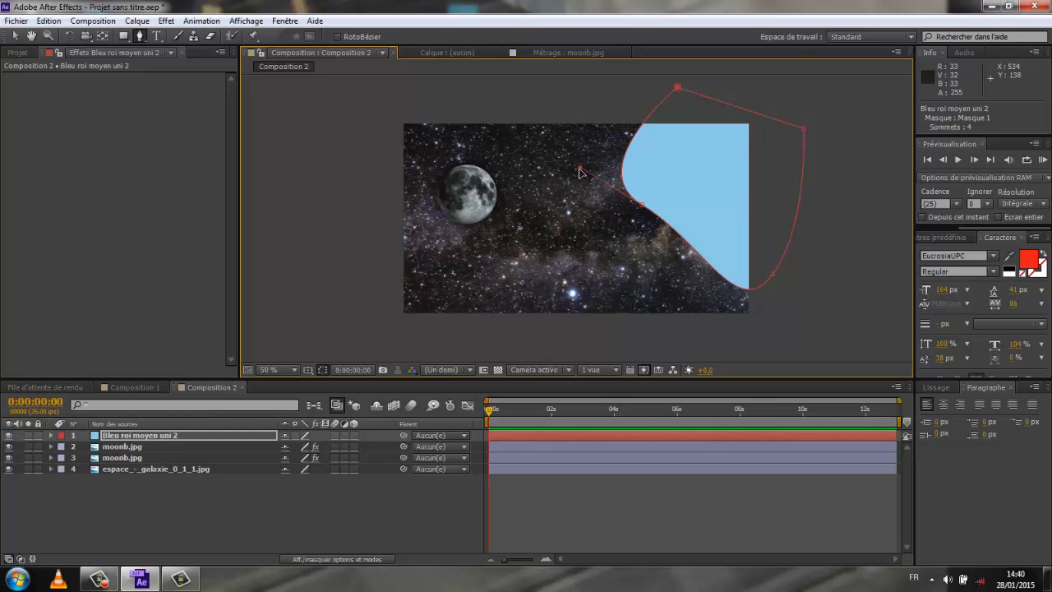
{"action": "left_click_drag", "start_coordinate": [580, 170], "coordinate": [609, 142]}
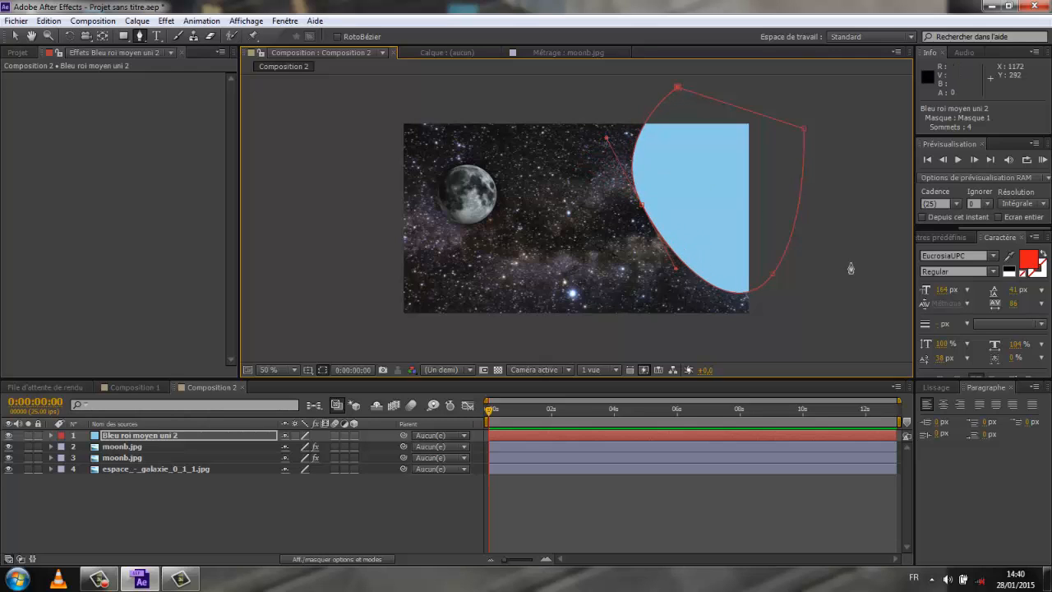
{"action": "left_click_drag", "start_coordinate": [772, 277], "coordinate": [772, 247]}
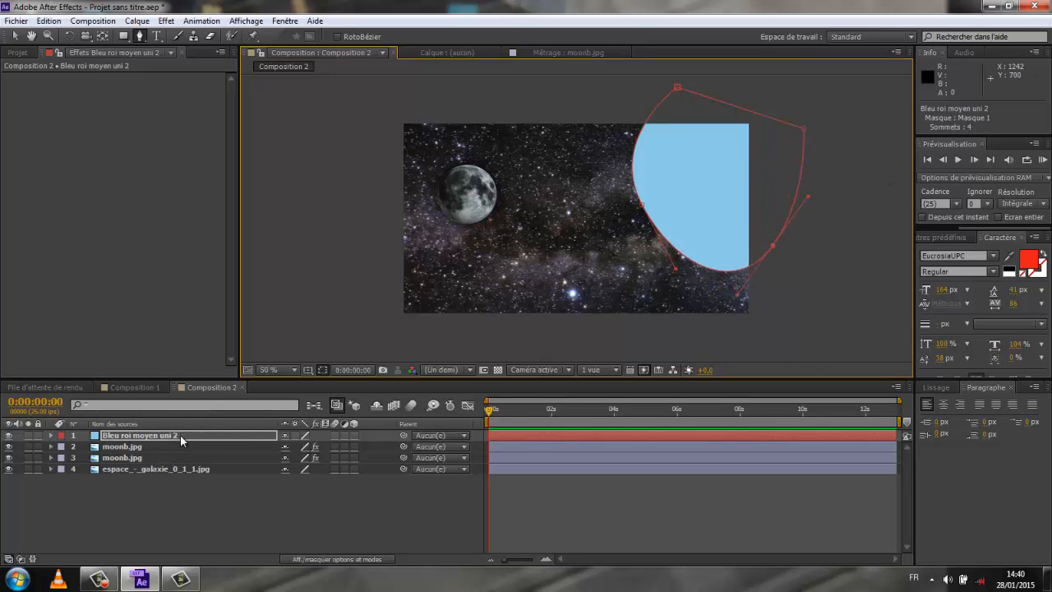
Step: Set the blue solid's mask feather to 276 pixels and its mask expansion to -15 pixels
{"action": "left_click", "coordinate": [50, 436]}
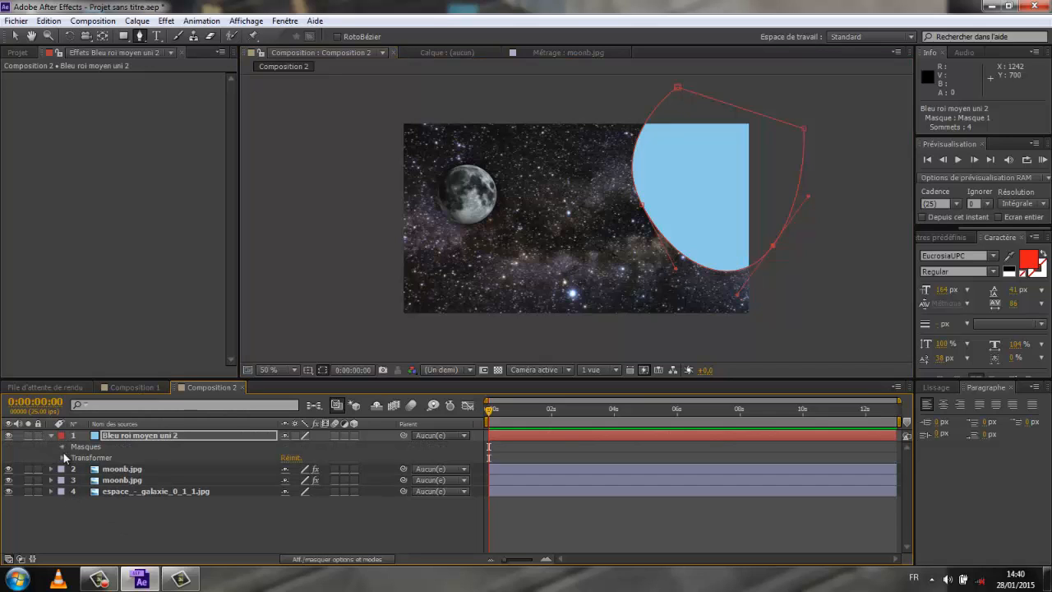
{"action": "left_click", "coordinate": [62, 448]}
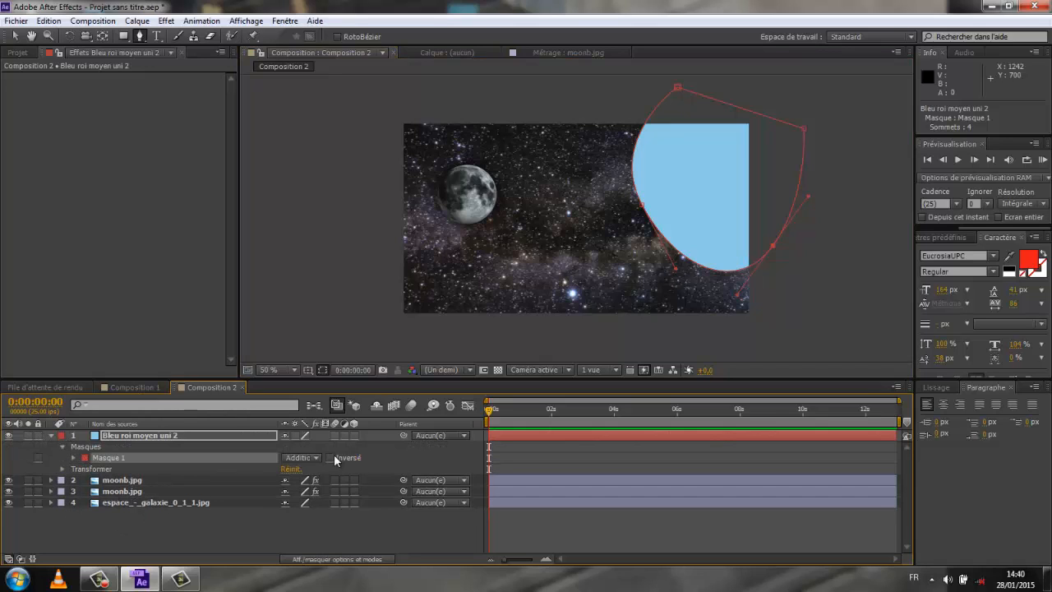
{"action": "left_click", "coordinate": [72, 458]}
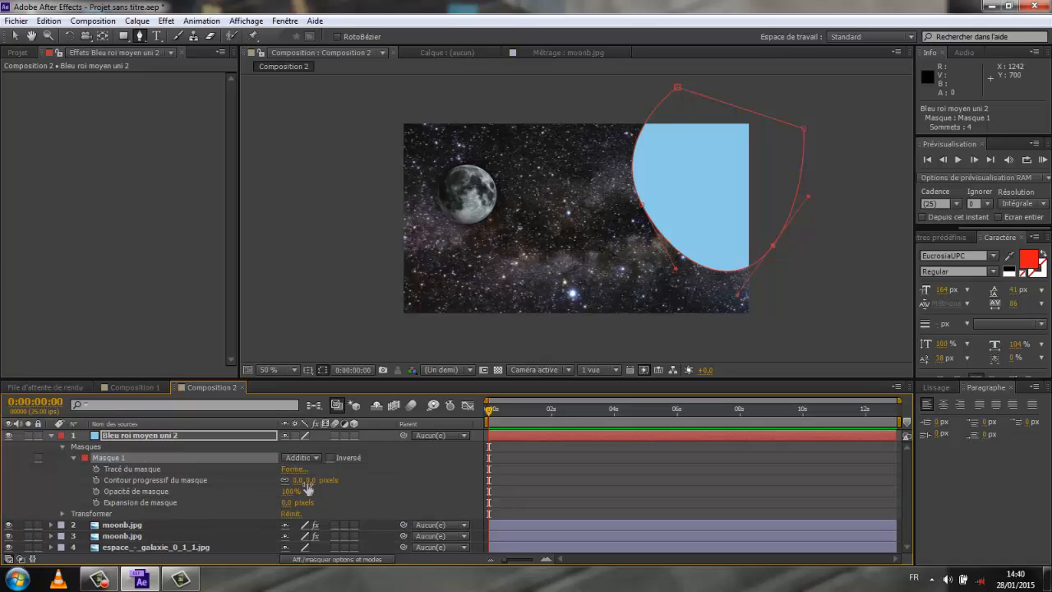
{"action": "left_click_drag", "start_coordinate": [304, 483], "coordinate": [473, 463]}
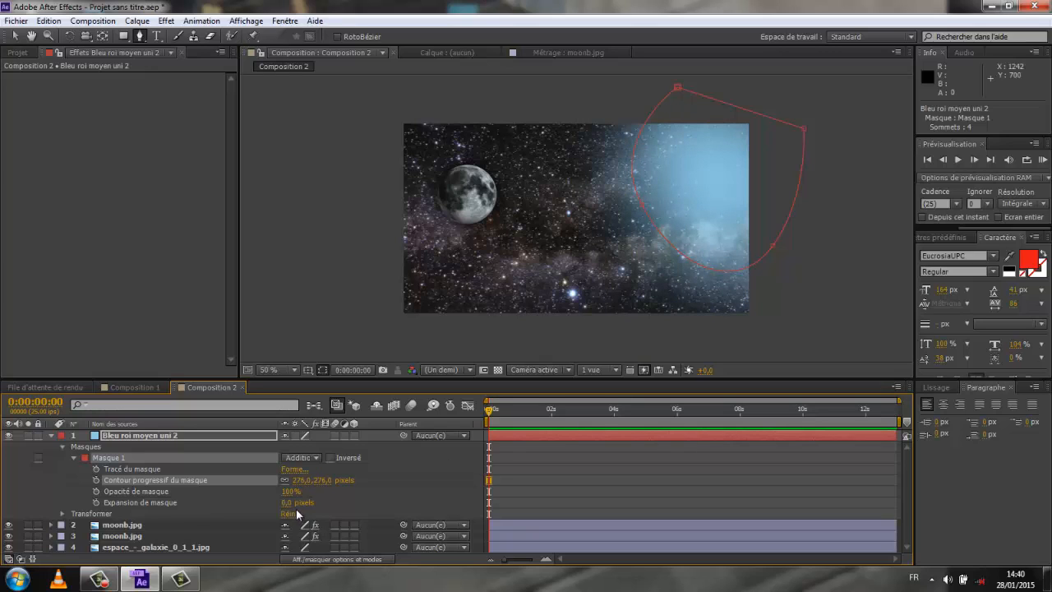
{"action": "left_click_drag", "start_coordinate": [288, 507], "coordinate": [325, 551]}
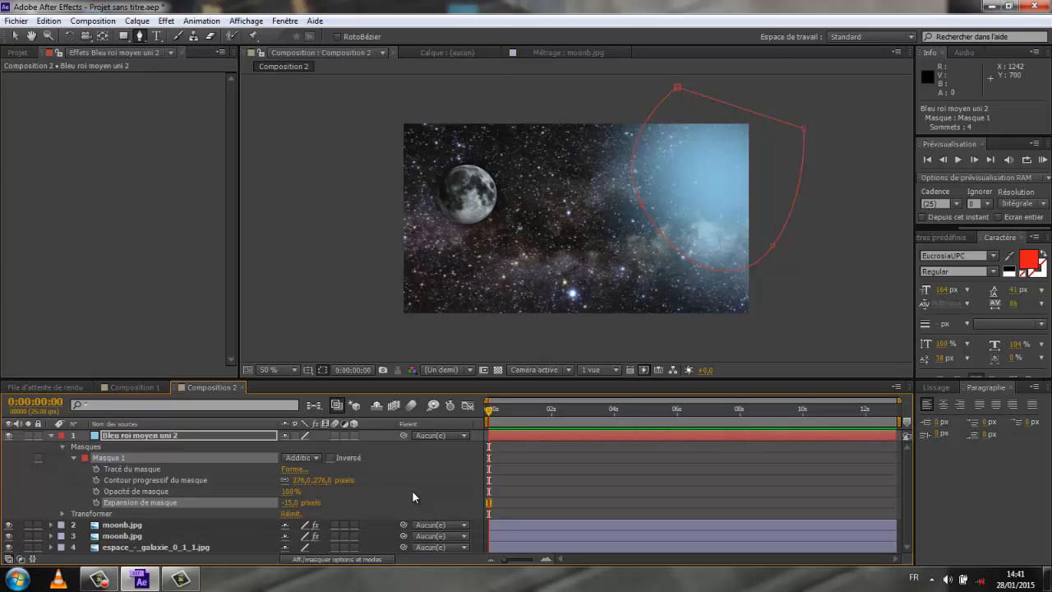
{"action": "left_click", "coordinate": [74, 458]}
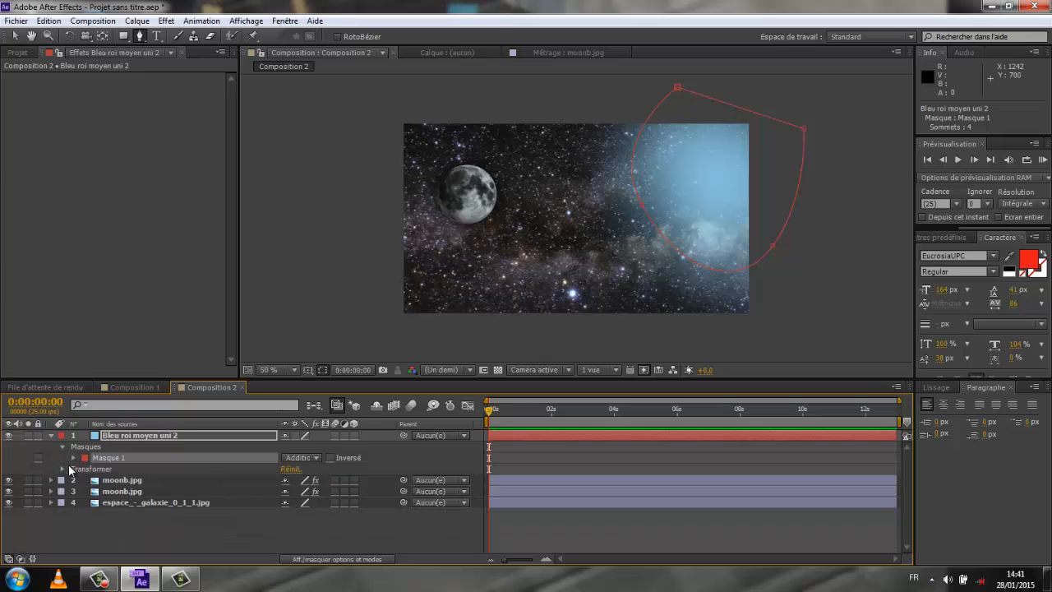
Step: Reduce the blue solid's layer opacity to 61% and collapse its properties
{"action": "left_click", "coordinate": [63, 470]}
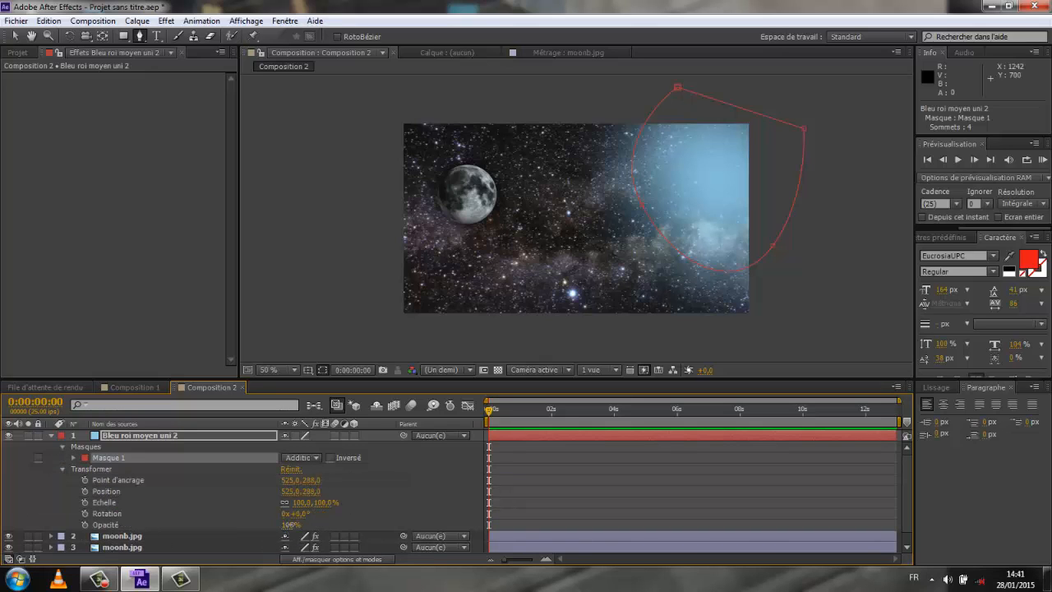
{"action": "left_click_drag", "start_coordinate": [291, 527], "coordinate": [259, 527]}
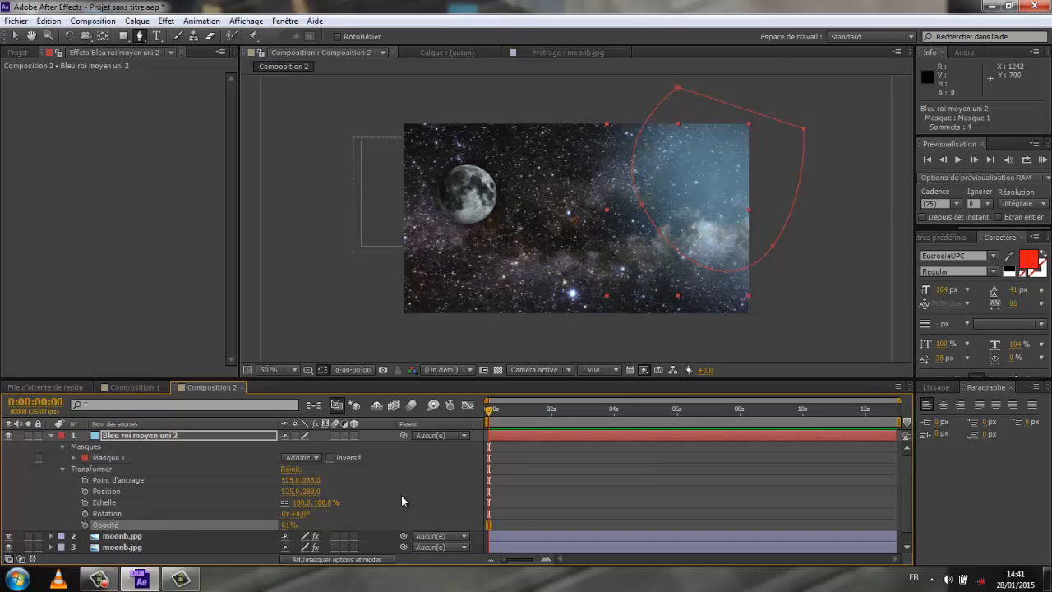
{"action": "left_click", "coordinate": [380, 454]}
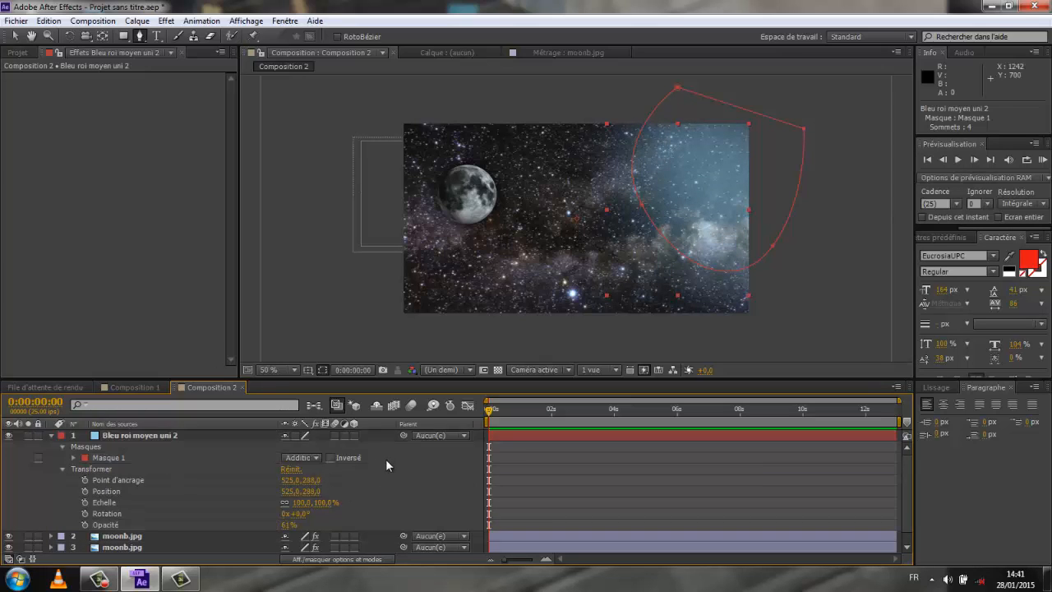
{"action": "left_click", "coordinate": [51, 435]}
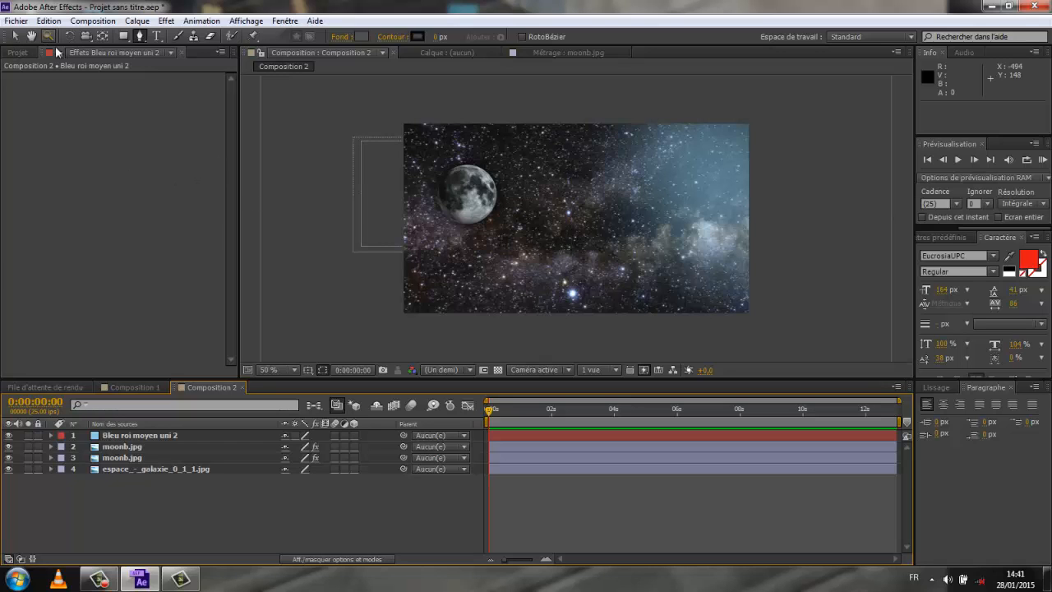
Step: Move the textured moon layer toward the image centre, to position 420, 234
{"action": "left_click", "coordinate": [15, 36]}
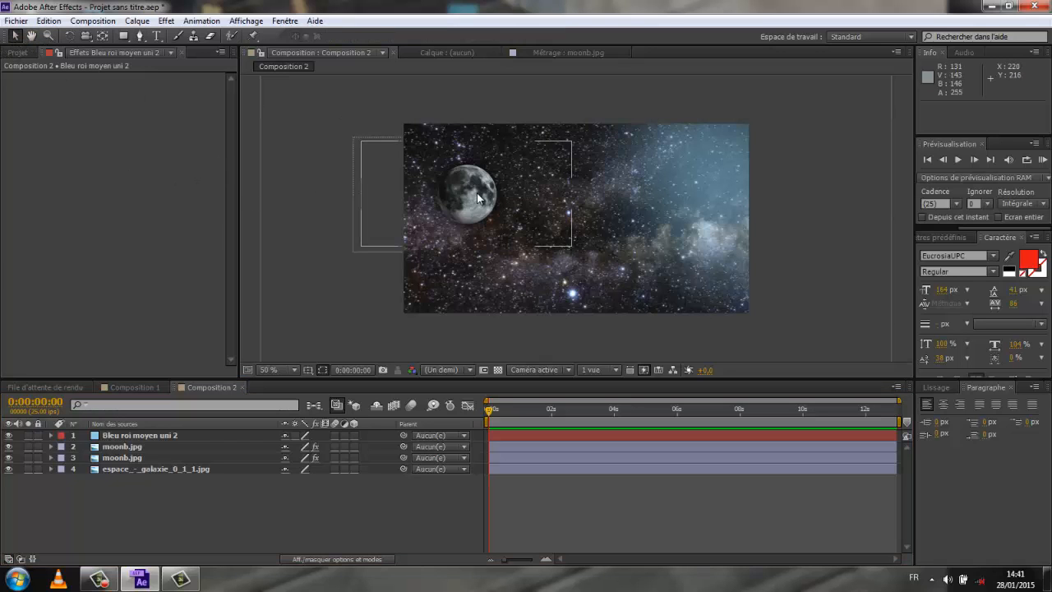
{"action": "left_click_drag", "start_coordinate": [466, 192], "coordinate": [542, 200]}
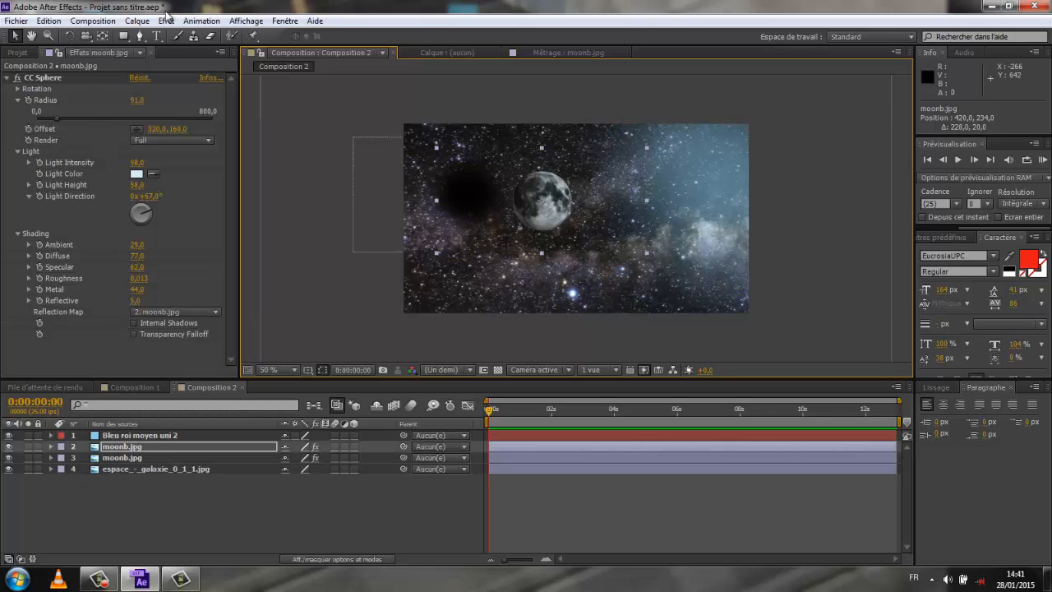
Step: Create a near-black solid layer, colour #050505, at composition size, 1050 × 576 px
{"action": "left_click", "coordinate": [137, 21]}
{"action": "mouse_move", "coordinate": [151, 38]}
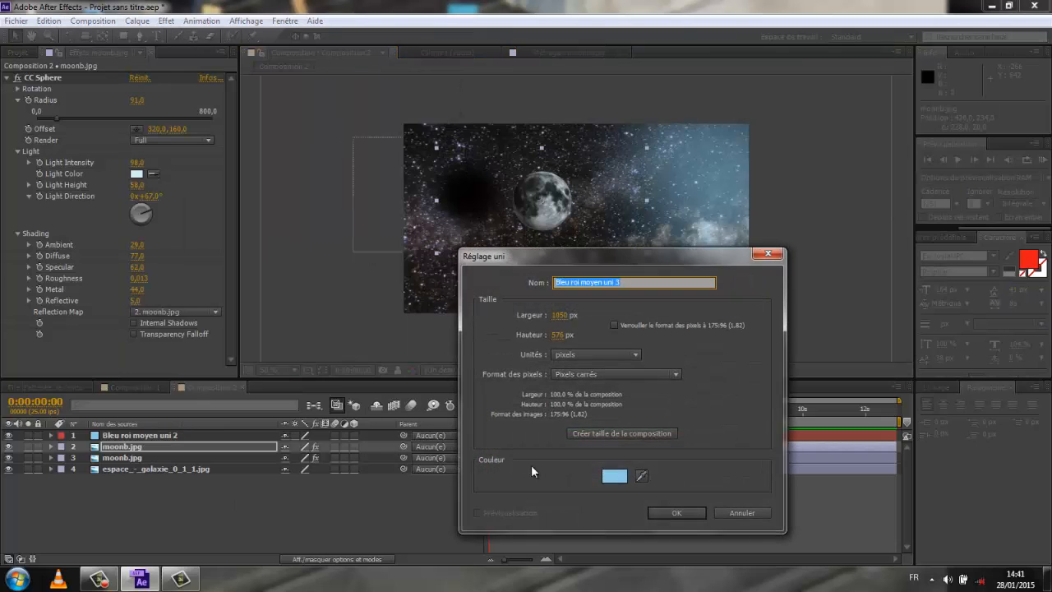
{"action": "left_click", "coordinate": [616, 478]}
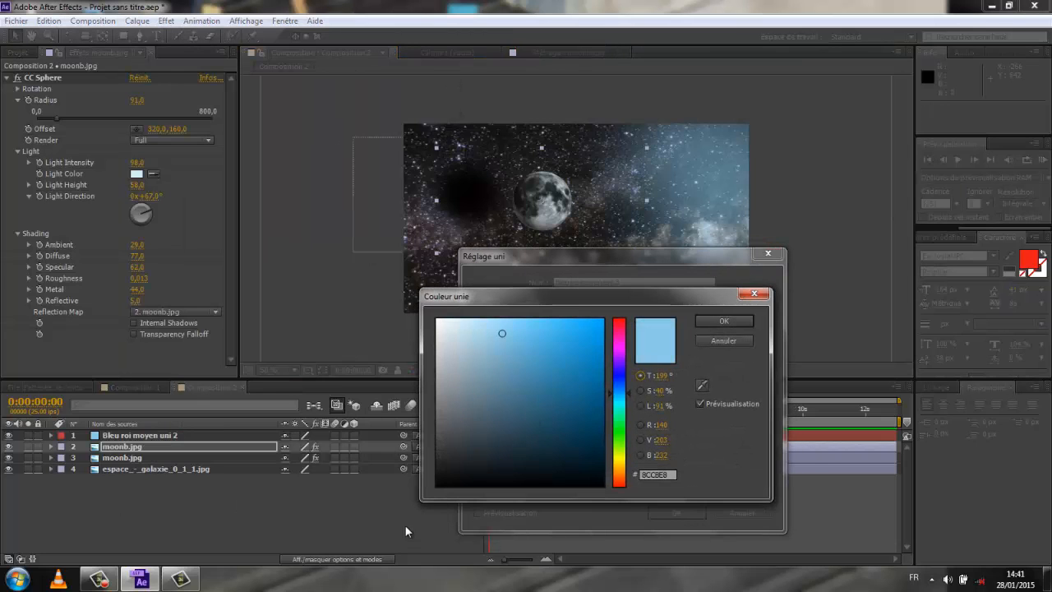
{"action": "left_click", "coordinate": [443, 482]}
{"action": "left_click", "coordinate": [712, 320]}
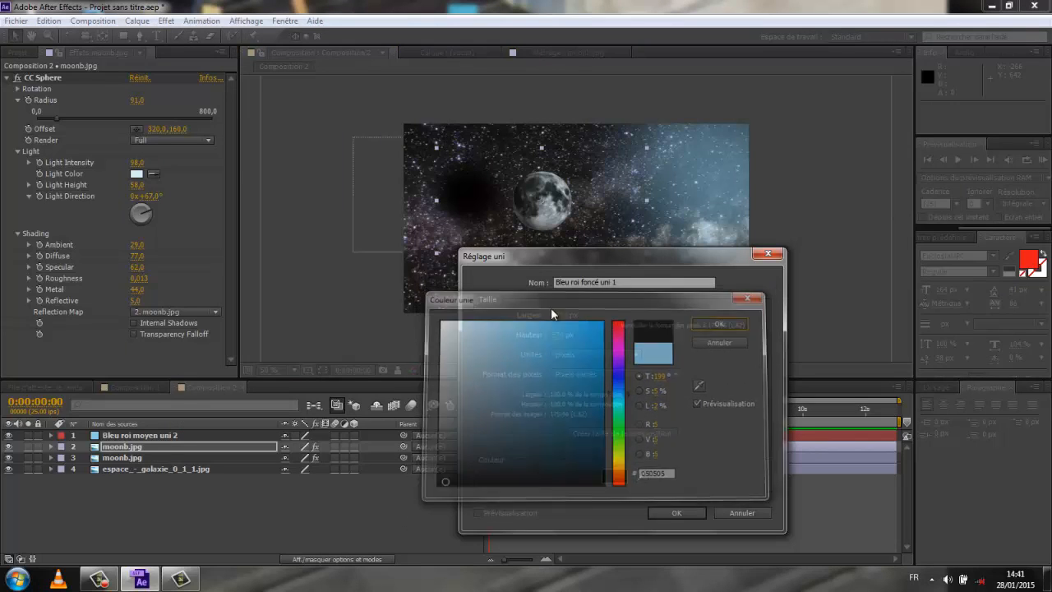
{"action": "left_click", "coordinate": [677, 513]}
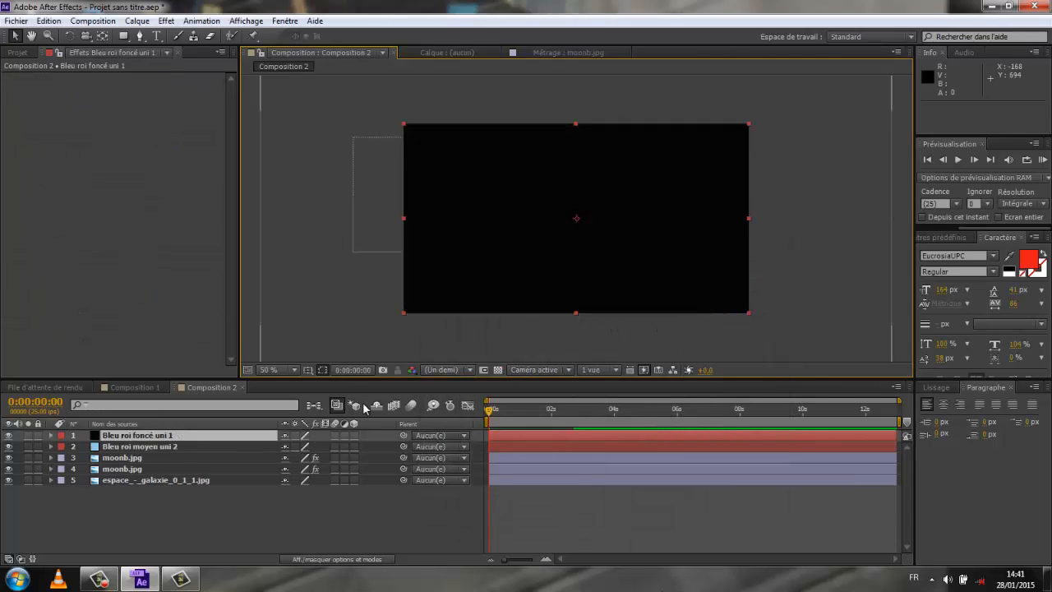
Step: Draw a closed curved Pen mask on the black solid over the image's left side, extending past its upper and lower edges
{"action": "left_click", "coordinate": [140, 36]}
{"action": "left_click", "coordinate": [401, 83]}
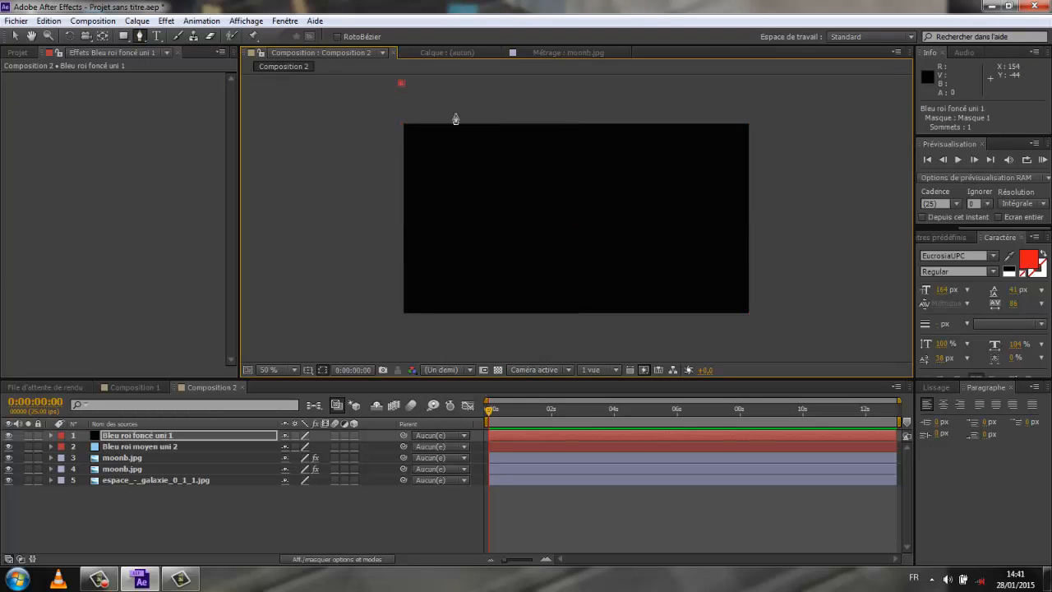
{"action": "left_click", "coordinate": [457, 131]}
{"action": "left_click_drag", "start_coordinate": [481, 238], "coordinate": [407, 349]}
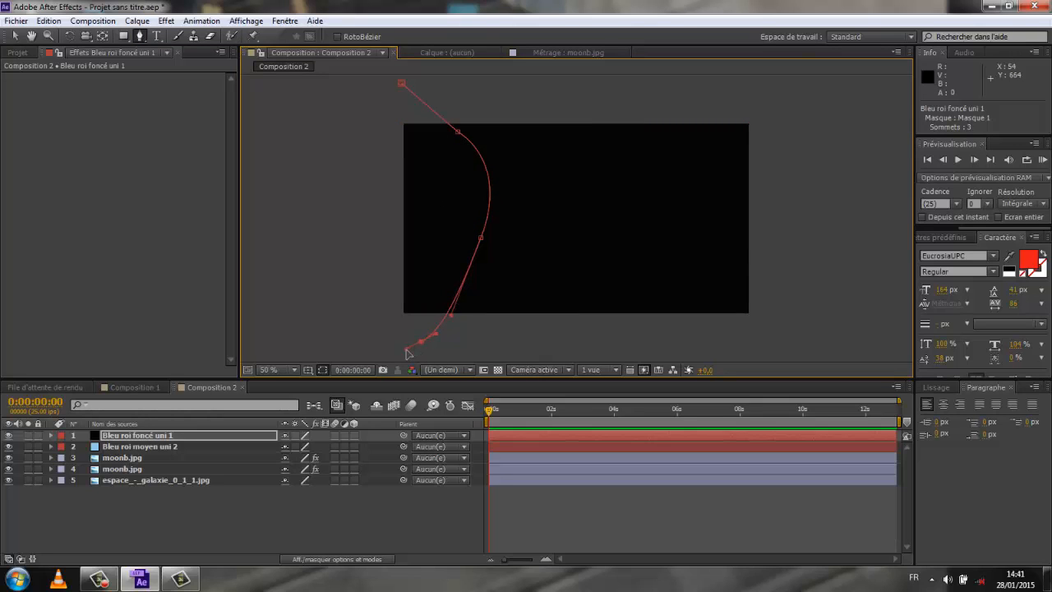
{"action": "left_click", "coordinate": [401, 83]}
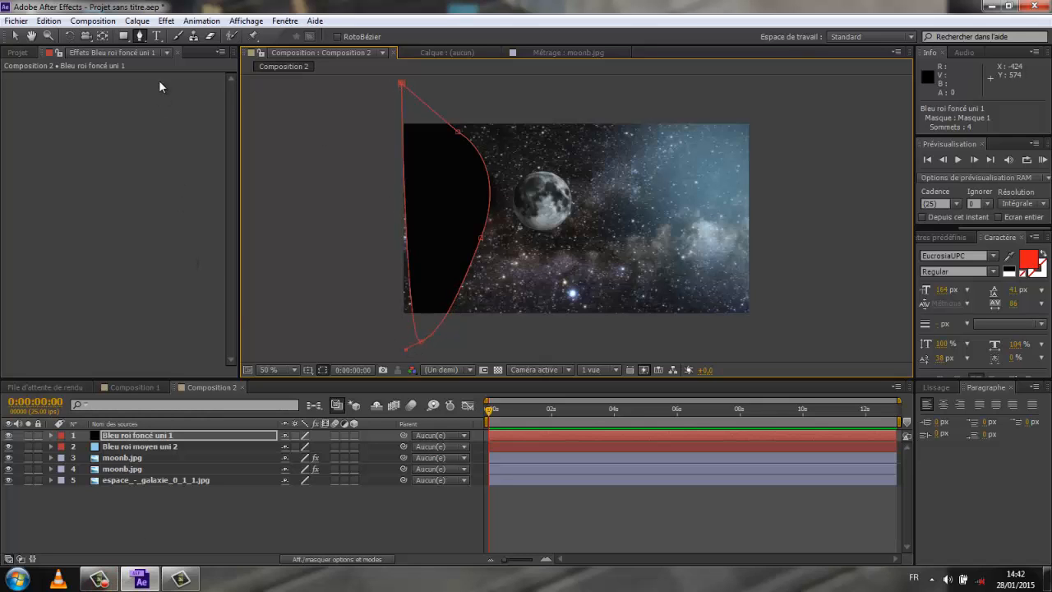
Step: Set the black solid's mask feather to 300 pixels
{"action": "left_click", "coordinate": [49, 437]}
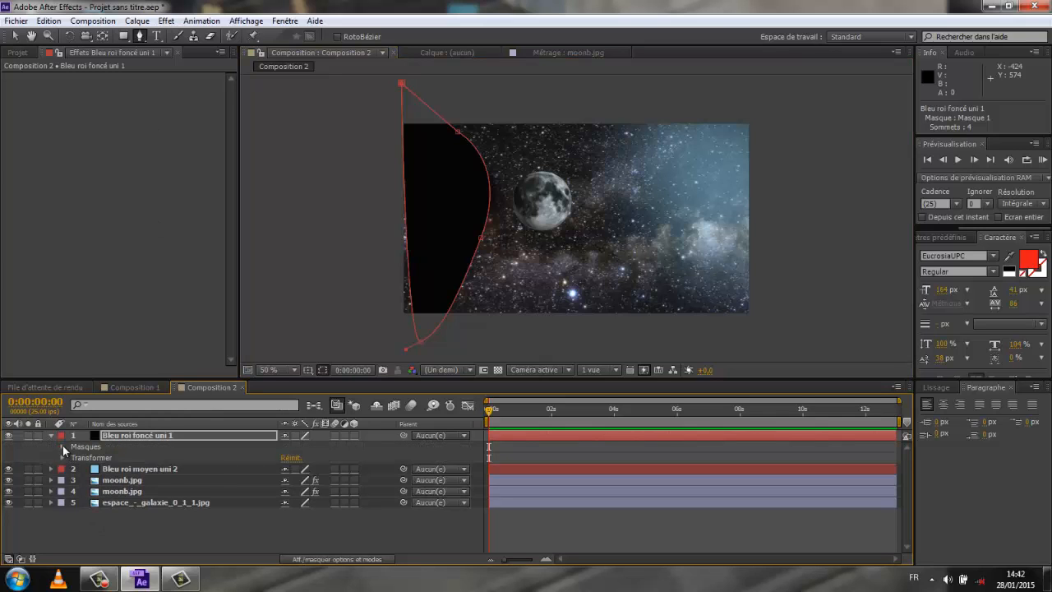
{"action": "left_click", "coordinate": [62, 446]}
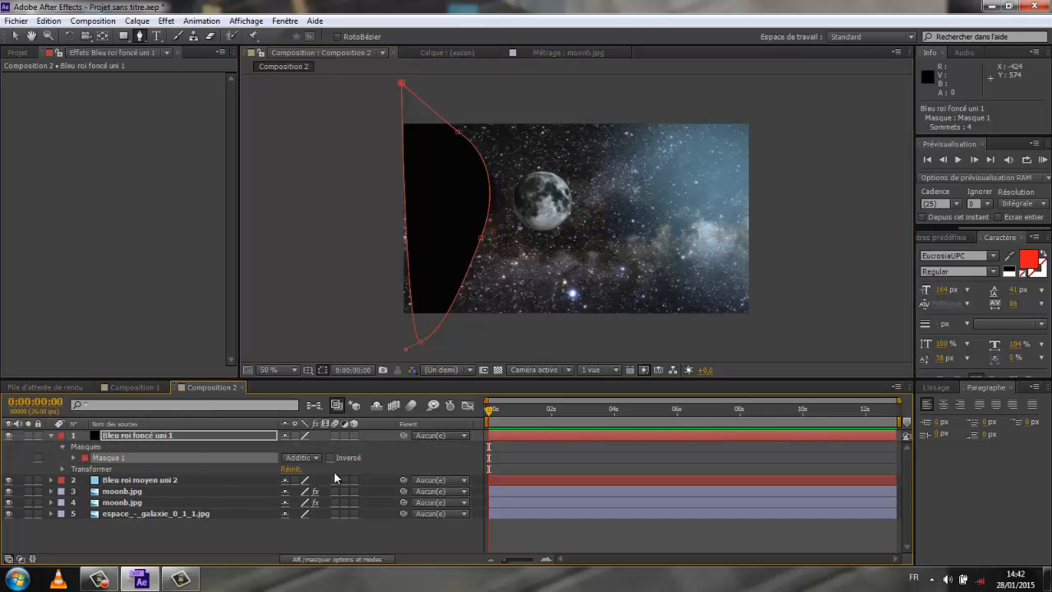
{"action": "left_click", "coordinate": [72, 458]}
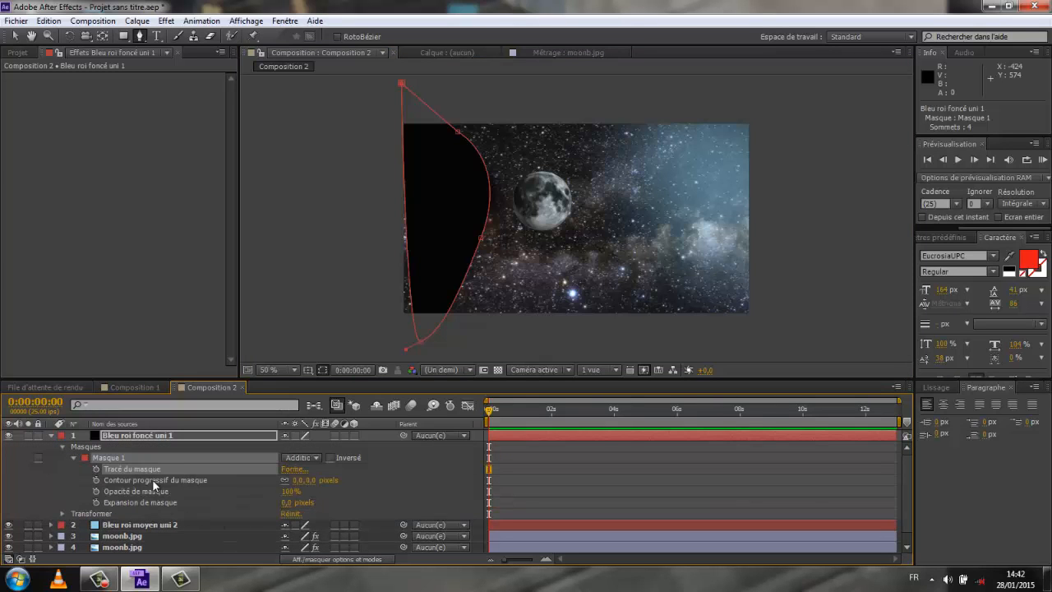
{"action": "left_click_drag", "start_coordinate": [306, 480], "coordinate": [563, 487]}
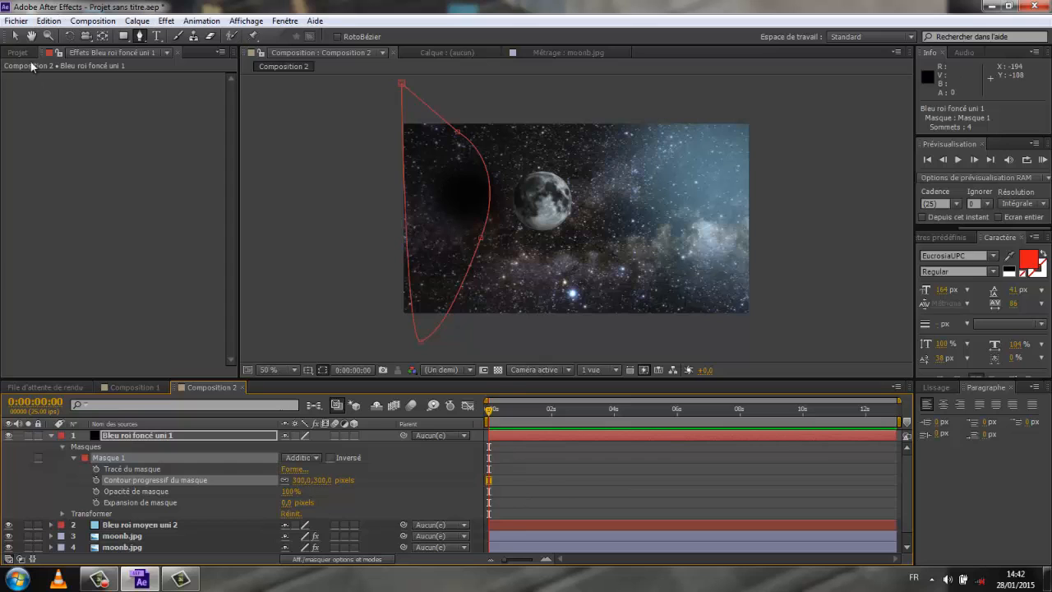
Step: Shift the black solid down and left to position 483, 316 and set its mask expansion to 54 pixels
{"action": "left_click", "coordinate": [15, 36]}
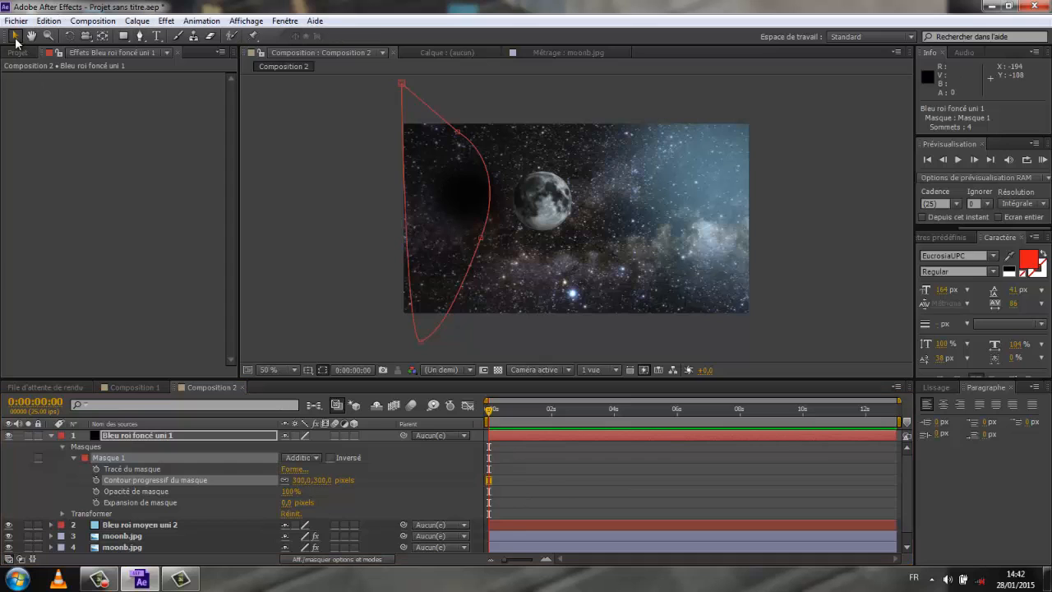
{"action": "left_click", "coordinate": [439, 275]}
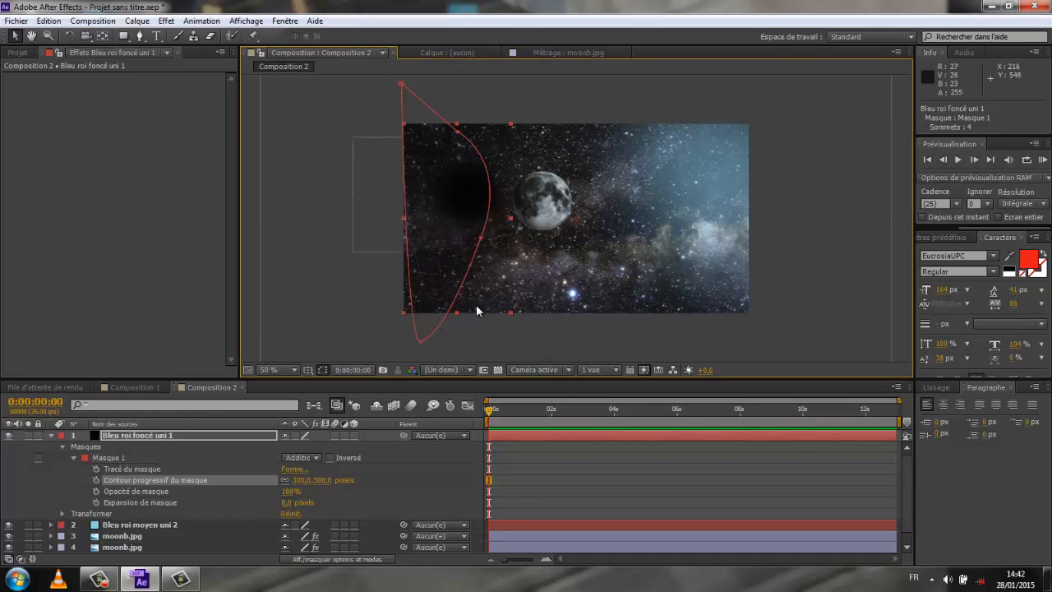
{"action": "left_click_drag", "start_coordinate": [476, 304], "coordinate": [462, 312]}
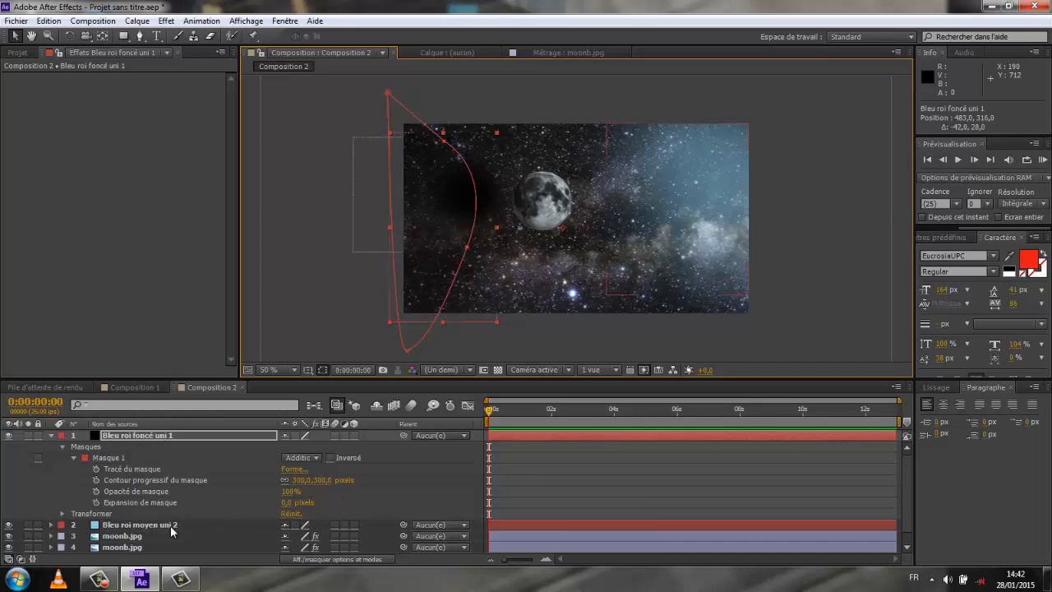
{"action": "left_click_drag", "start_coordinate": [288, 508], "coordinate": [319, 500]}
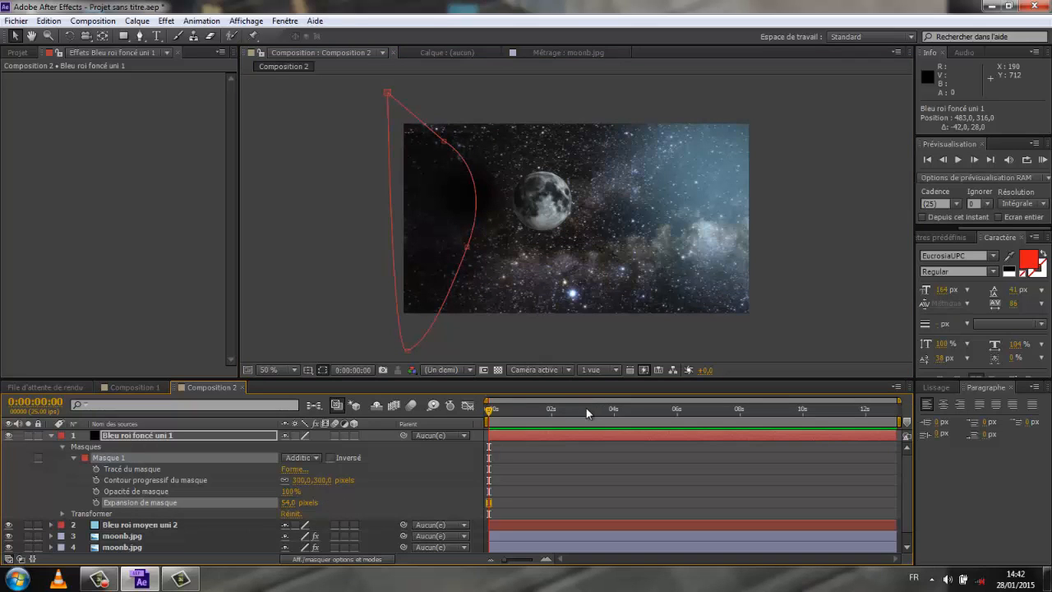
Step: Reduce the black solid's layer opacity to 66% and collapse its properties
{"action": "left_click", "coordinate": [52, 436]}
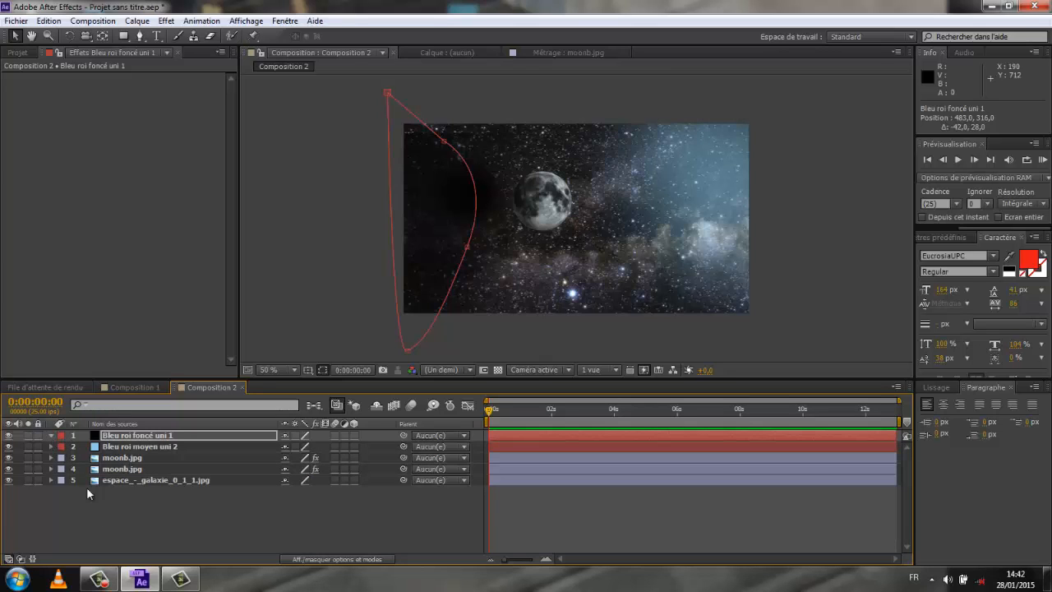
{"action": "left_click", "coordinate": [67, 519]}
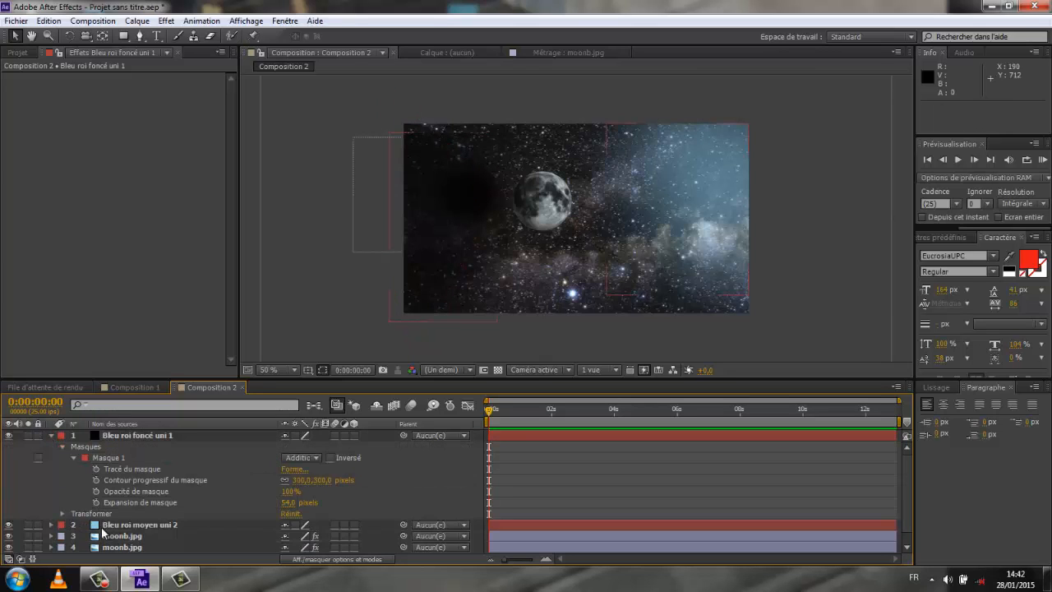
{"action": "left_click", "coordinate": [64, 514]}
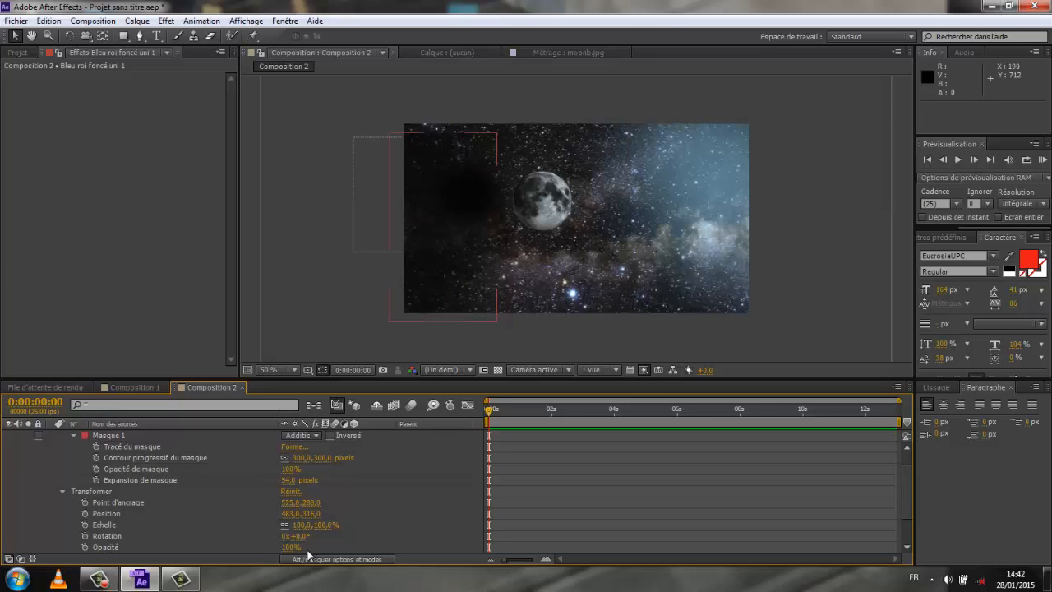
{"action": "left_click", "coordinate": [272, 547]}
{"action": "left_click_drag", "start_coordinate": [271, 549], "coordinate": [259, 549]}
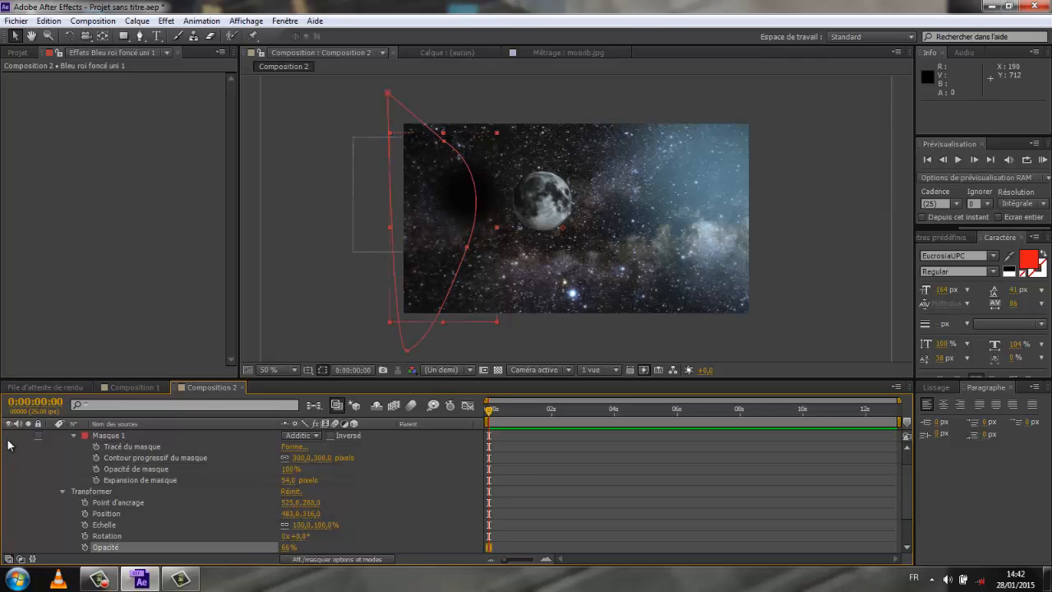
{"action": "left_click", "coordinate": [73, 435]}
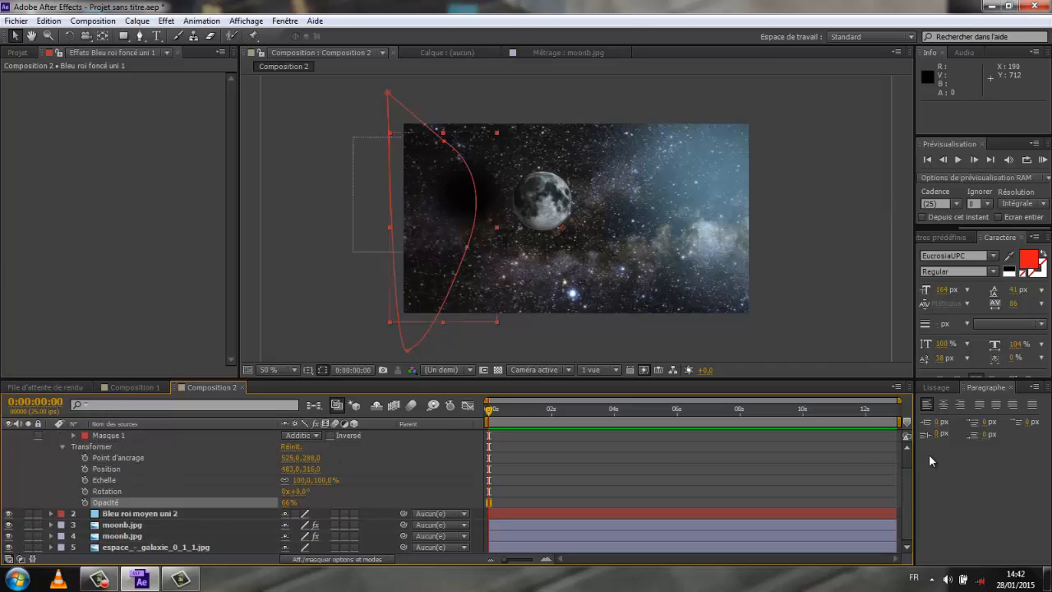
{"action": "scroll", "coordinate": [905, 493], "scroll_direction": "up", "scroll_amount": 2}
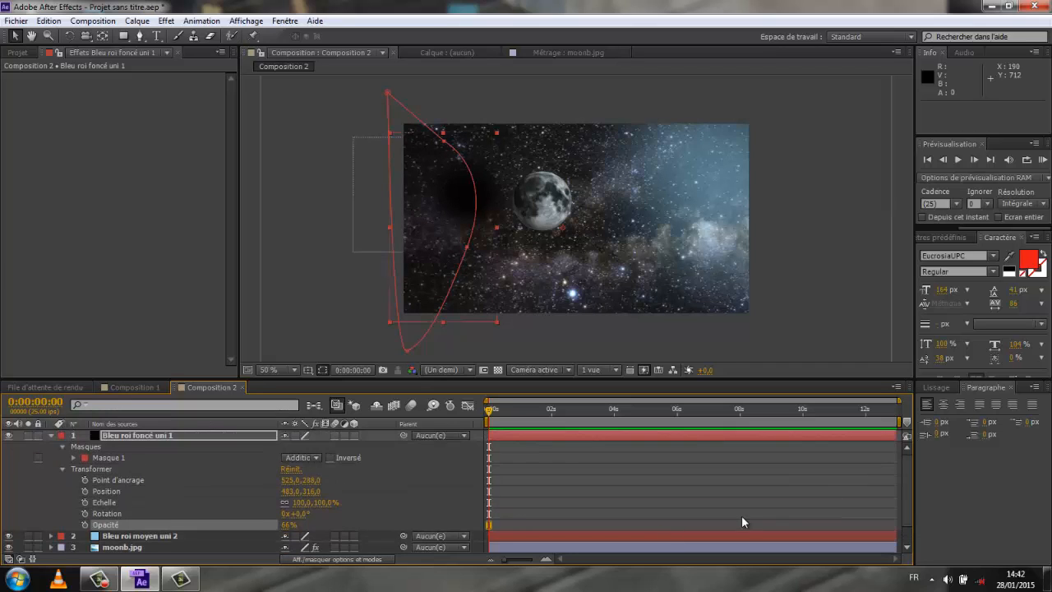
{"action": "left_click", "coordinate": [51, 435]}
Step: Move the black solid below both moon layers in the layer stack, directly above the galaxy background
{"action": "left_click", "coordinate": [139, 438]}
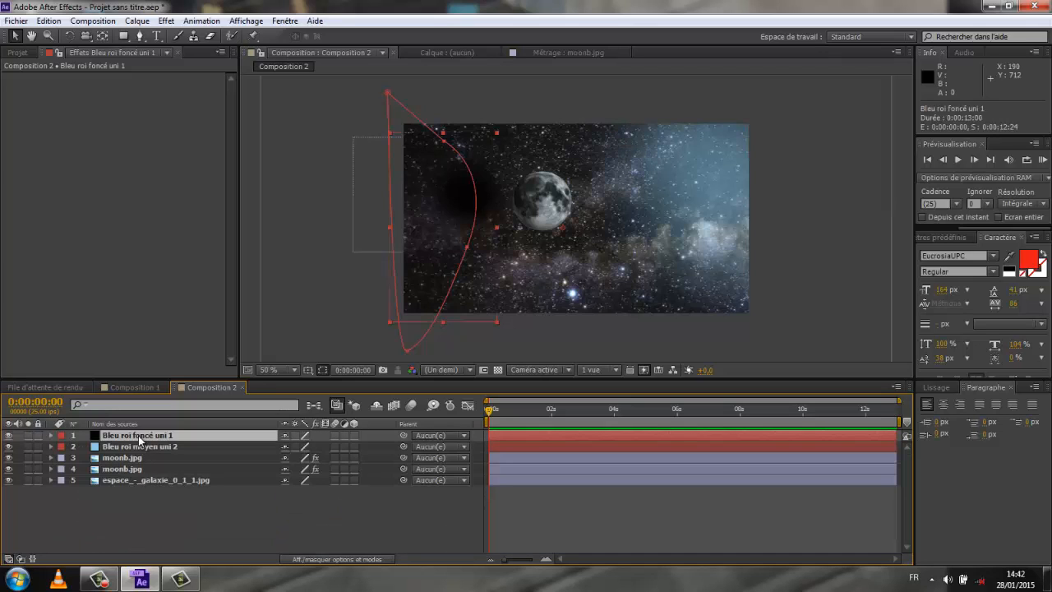
{"action": "left_click_drag", "start_coordinate": [140, 440], "coordinate": [146, 476]}
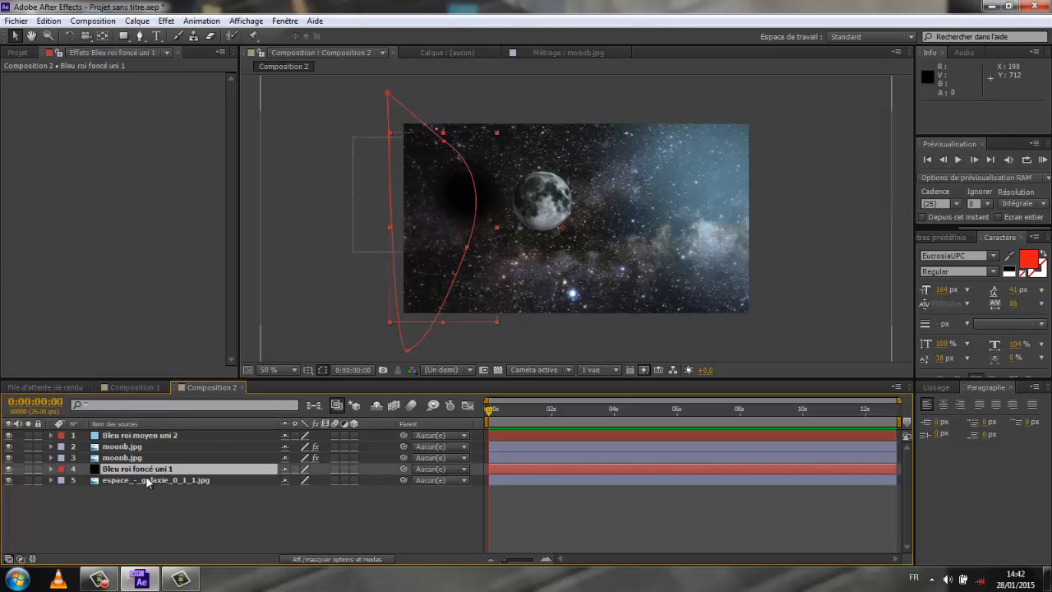
{"action": "left_click", "coordinate": [418, 538]}
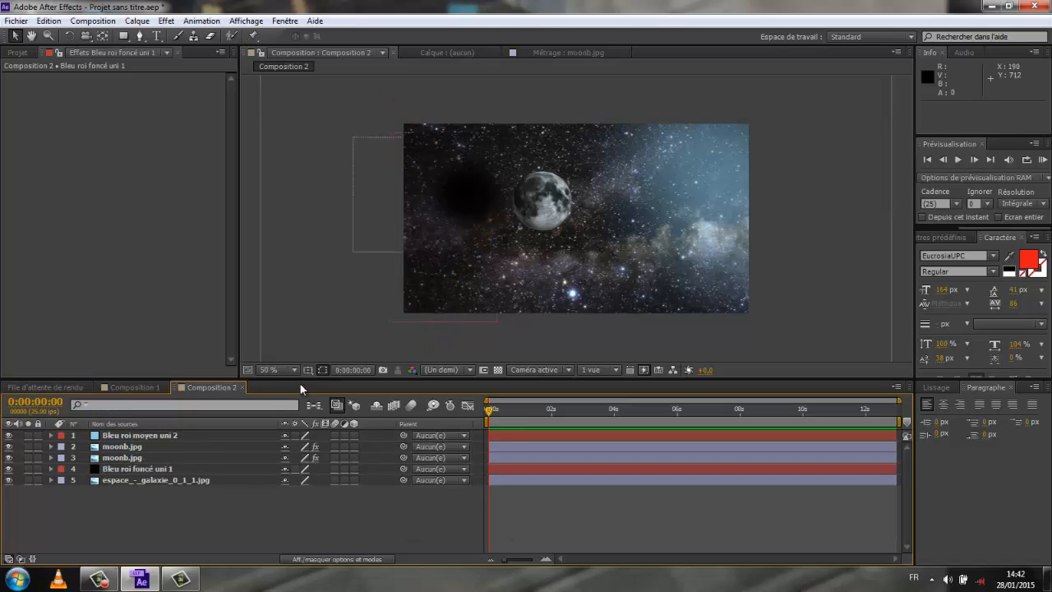
Step: View the composition at 100% and move the blurred black moon shadow behind the textured moon, to position 409, 242
{"action": "left_click", "coordinate": [293, 370]}
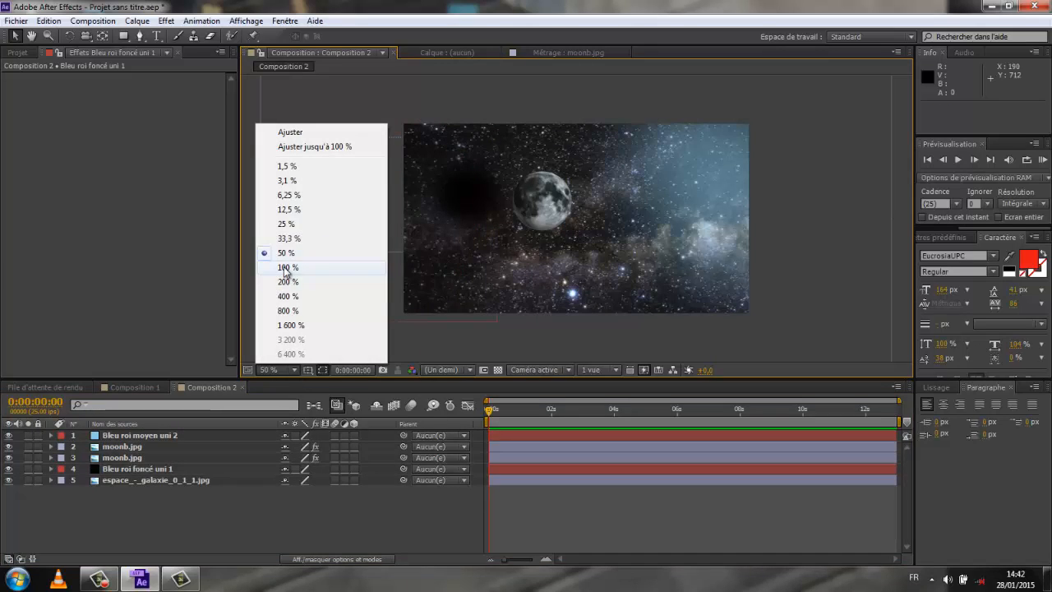
{"action": "left_click", "coordinate": [287, 267]}
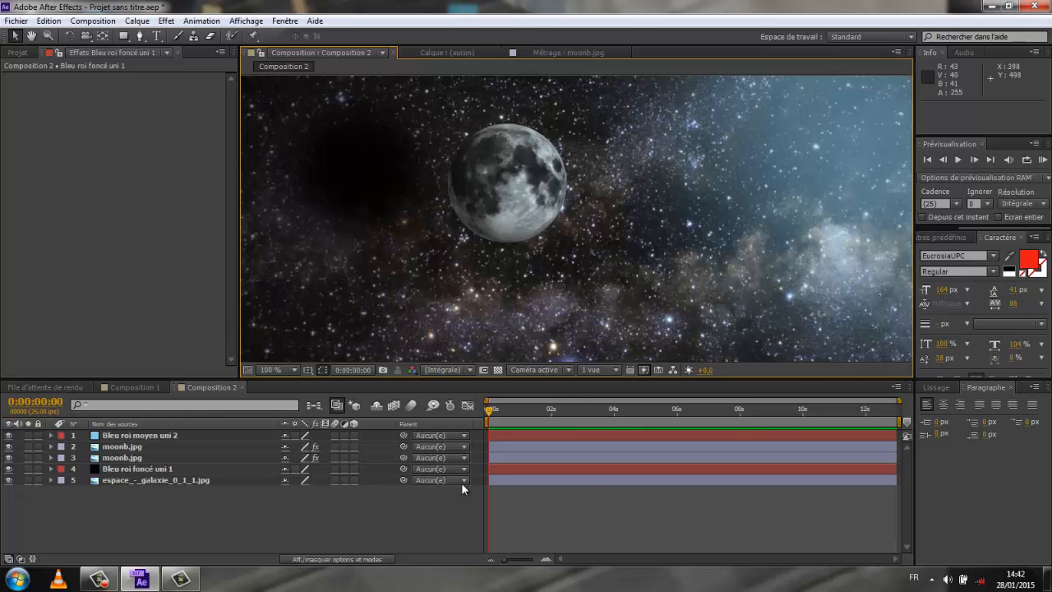
{"action": "key", "text": "apostrophe"}
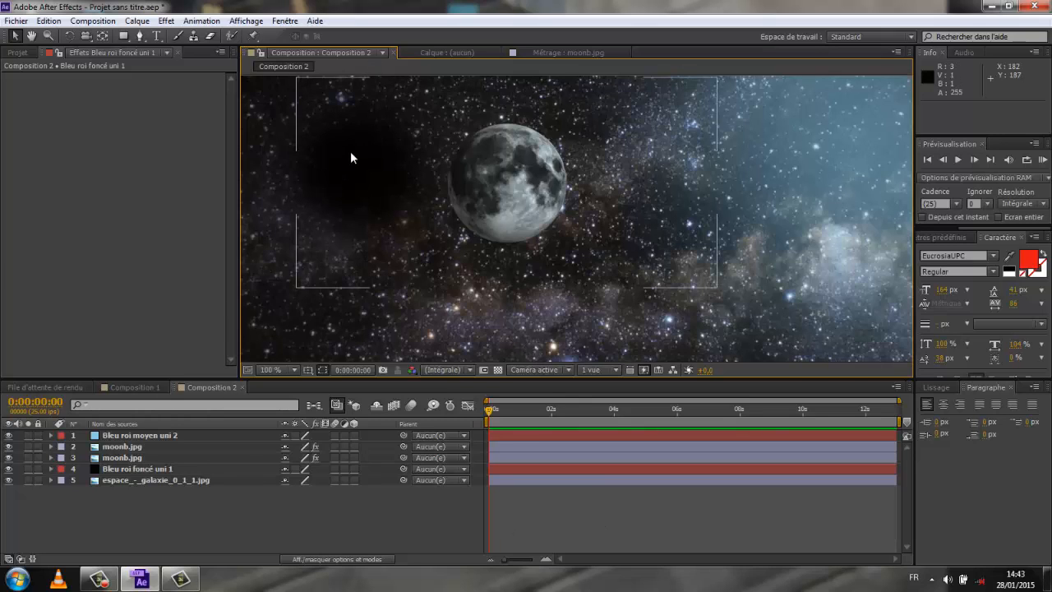
{"action": "left_click", "coordinate": [127, 458]}
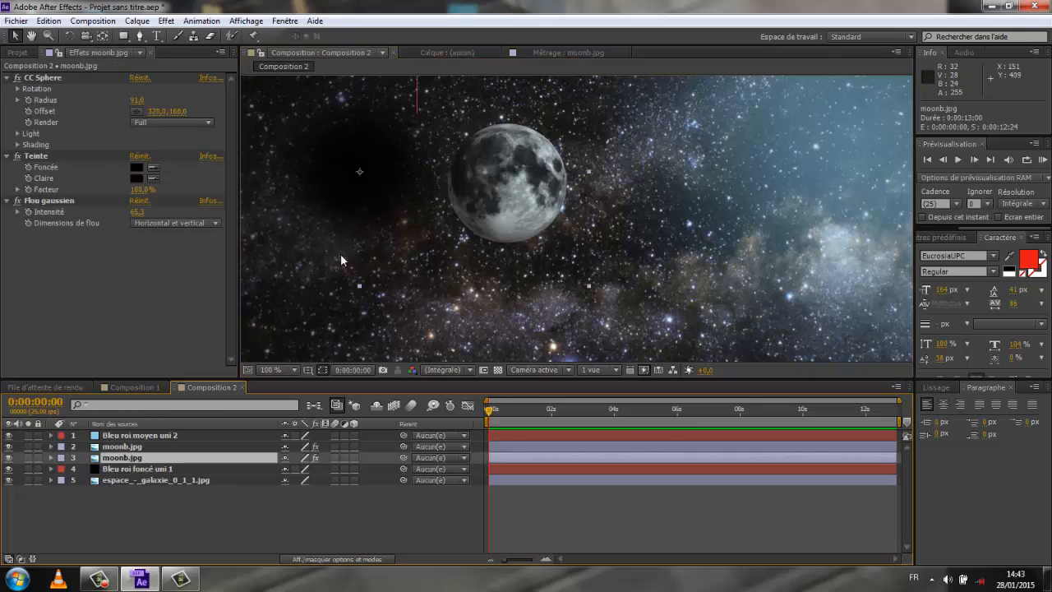
{"action": "left_click_drag", "start_coordinate": [360, 211], "coordinate": [489, 228]}
{"action": "left_click", "coordinate": [176, 289]}
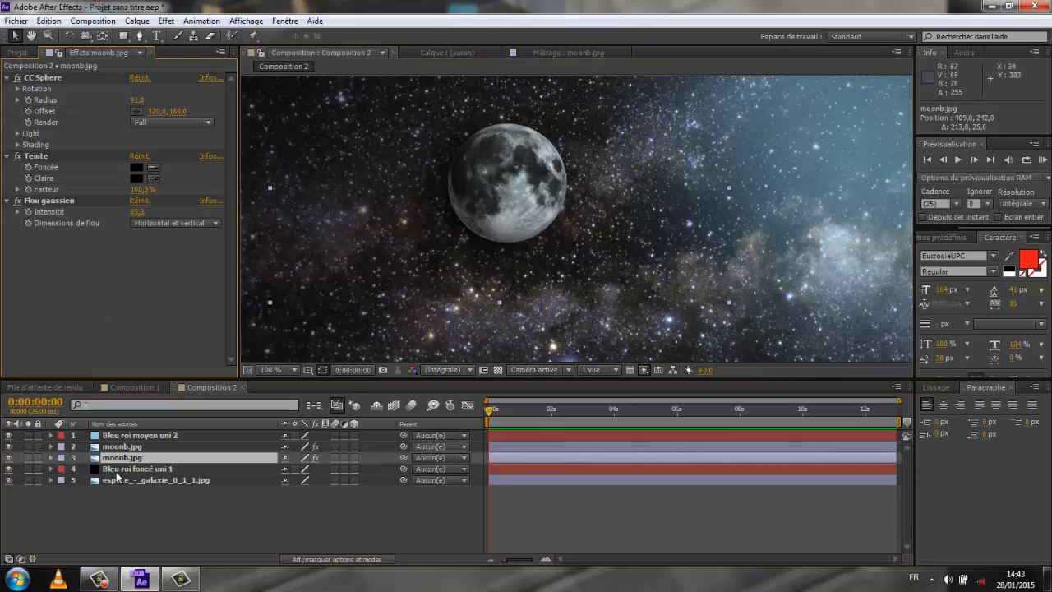
Step: Raise the black solid's layer opacity to 90%, collapse its properties and deselect it
{"action": "left_click", "coordinate": [117, 471]}
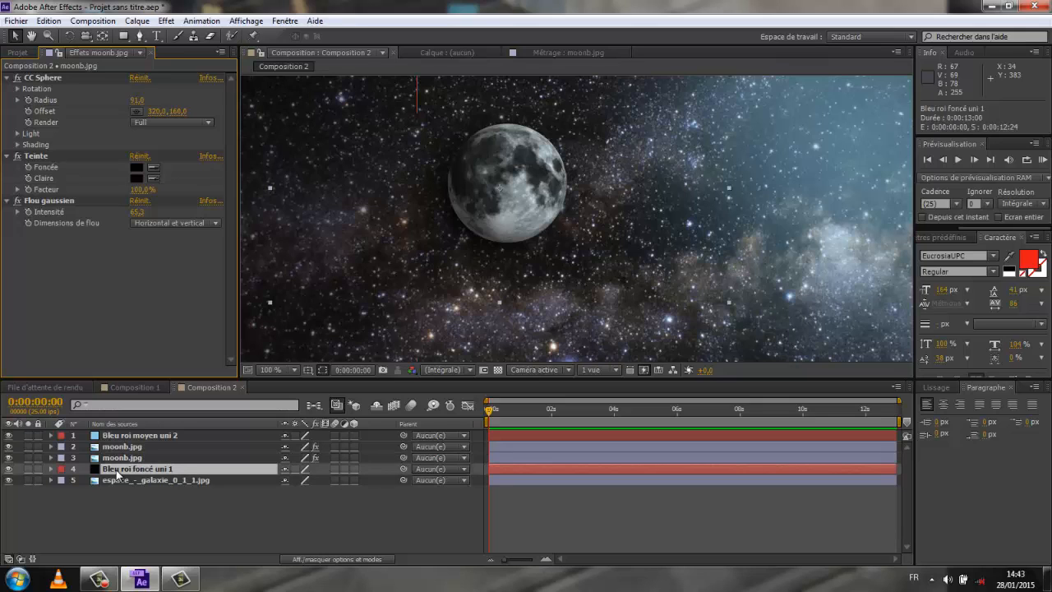
{"action": "left_click", "coordinate": [118, 475]}
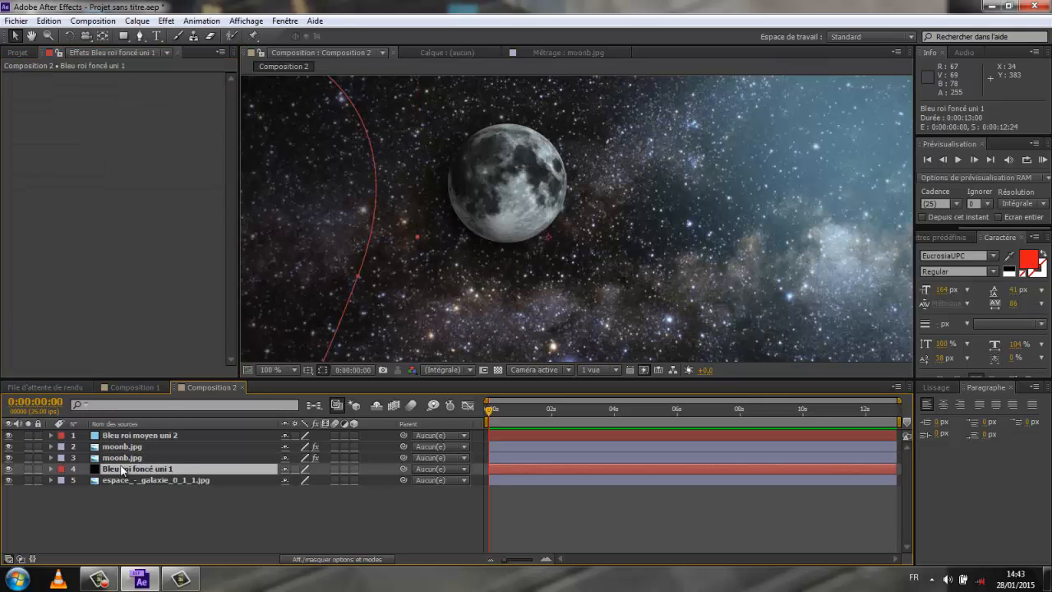
{"action": "left_click", "coordinate": [50, 469]}
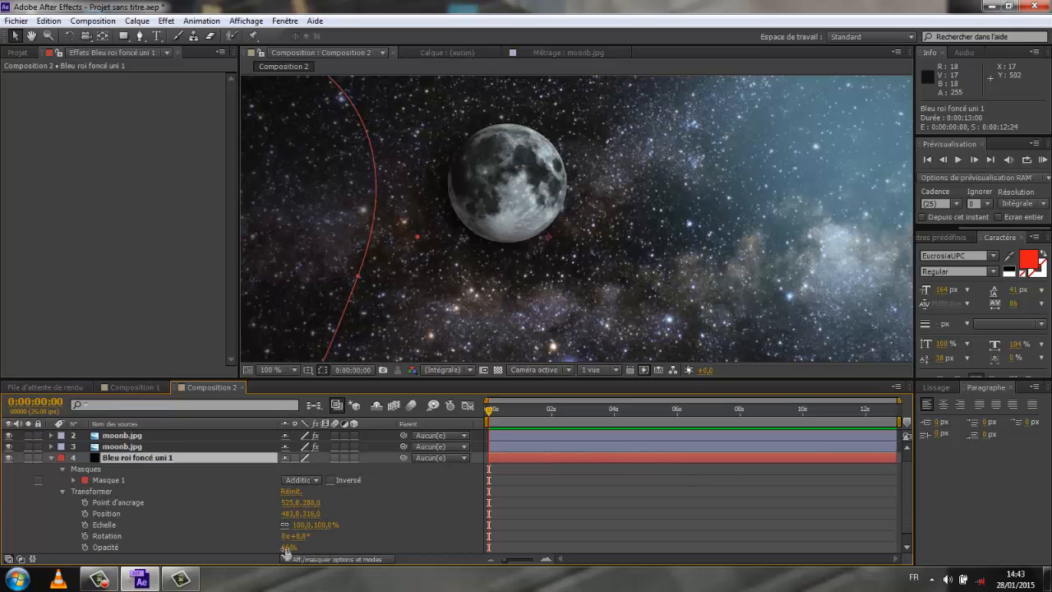
{"action": "left_click_drag", "start_coordinate": [290, 547], "coordinate": [301, 547]}
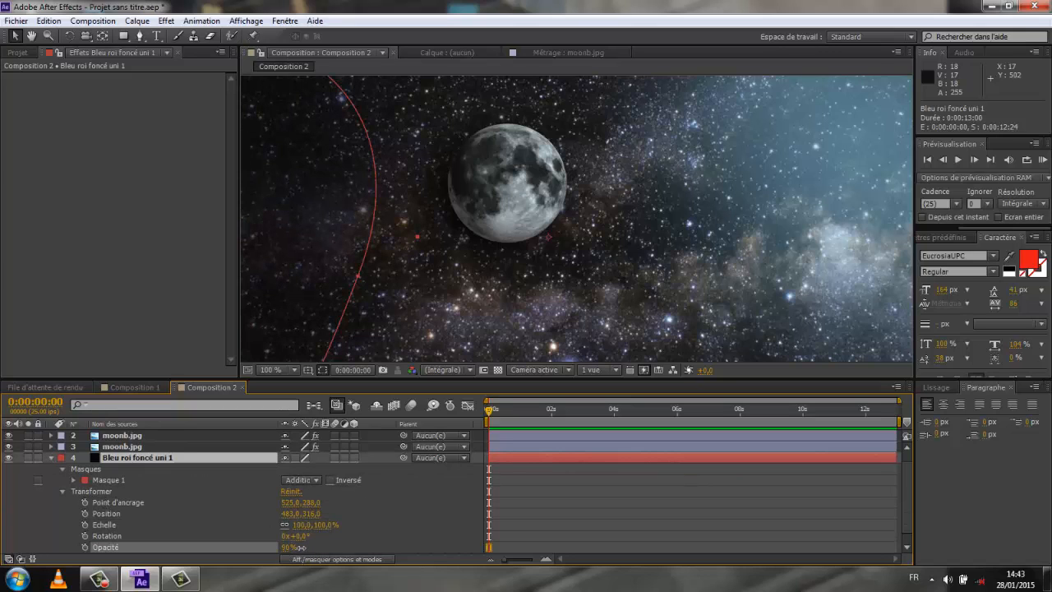
{"action": "left_click", "coordinate": [106, 227]}
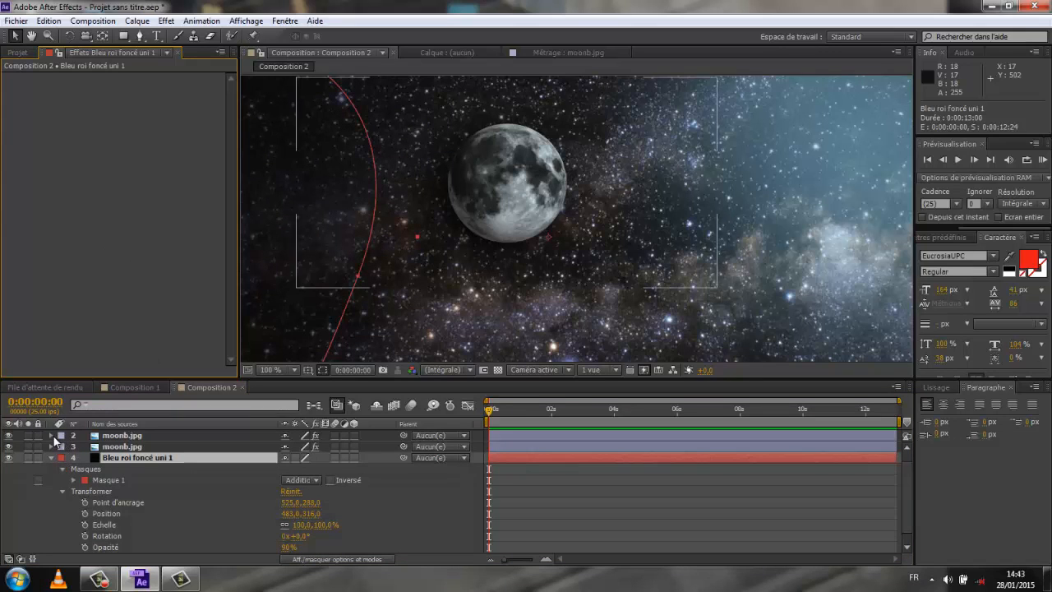
{"action": "left_click", "coordinate": [50, 457]}
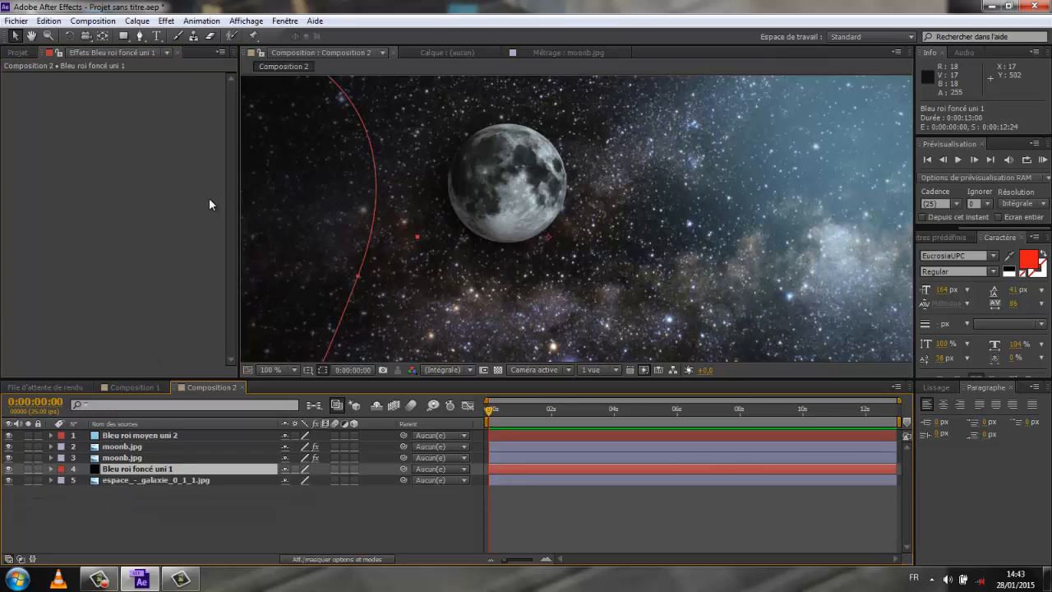
{"action": "left_click", "coordinate": [333, 524]}
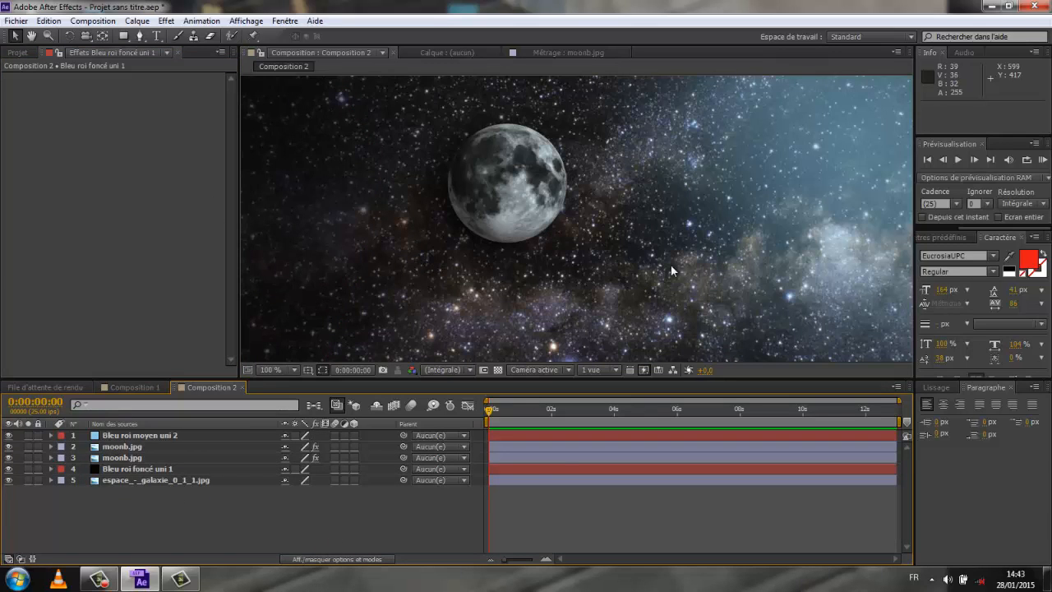